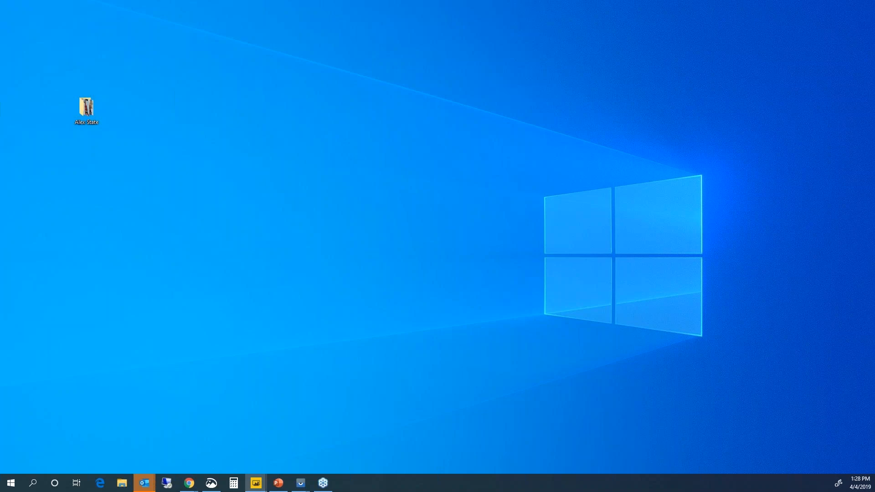
# Step: Switch to Power BI Desktop and open a new blank report in a maximized window
pyautogui.moveTo(1, 215); pyautogui.dragTo(411, 37)
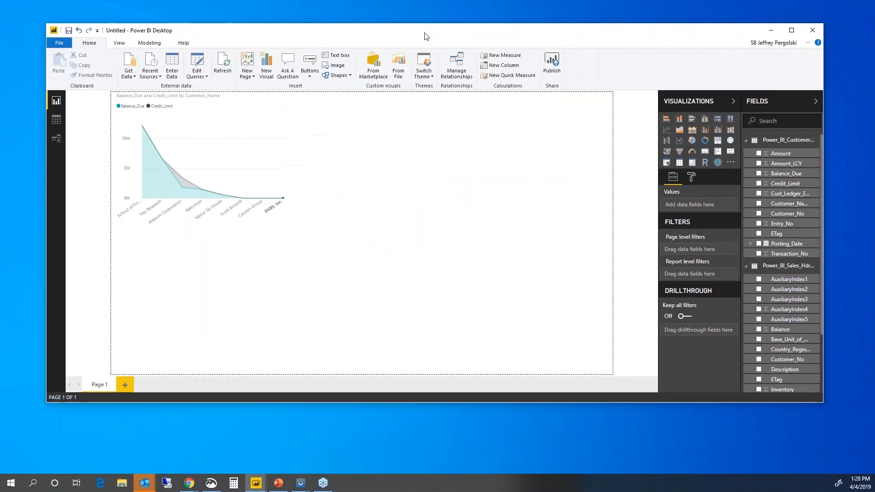
pyautogui.click(789, 34)
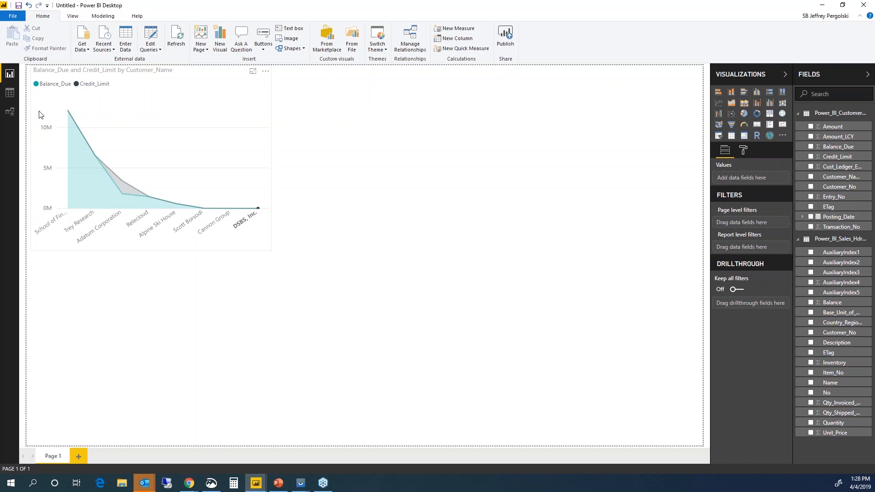
pyautogui.click(24, 16)
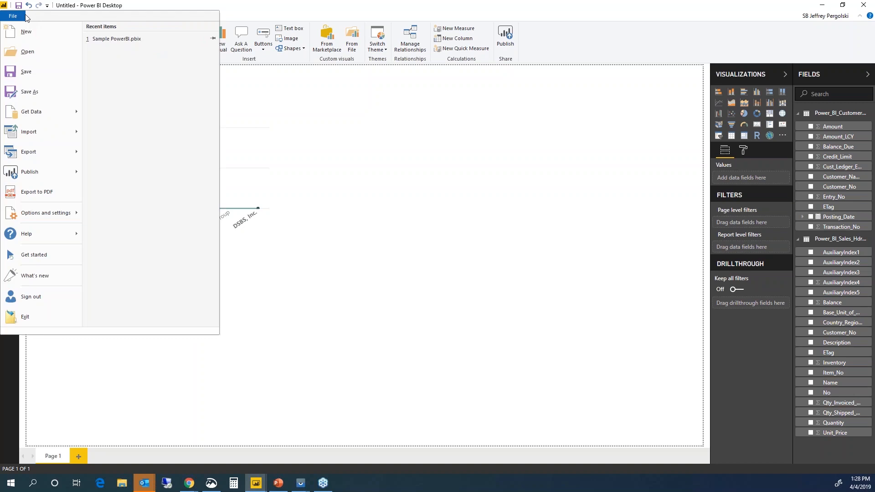
pyautogui.moveTo(46, 135)
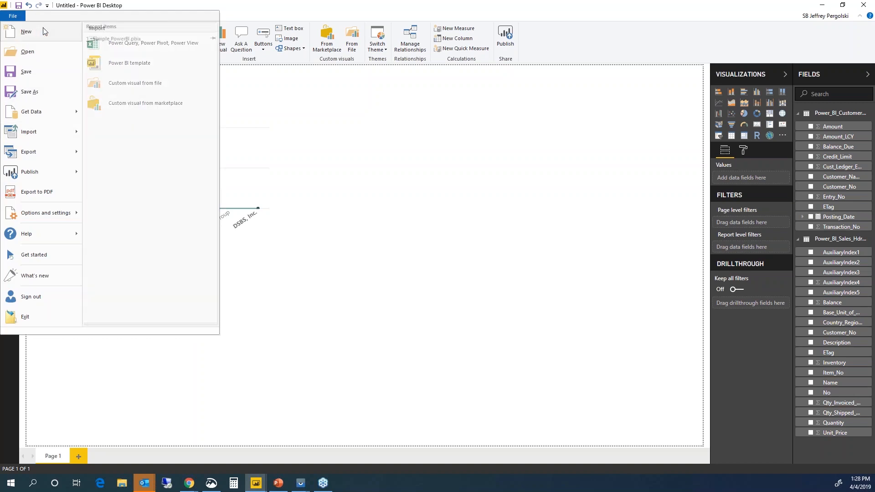
pyautogui.click(40, 39)
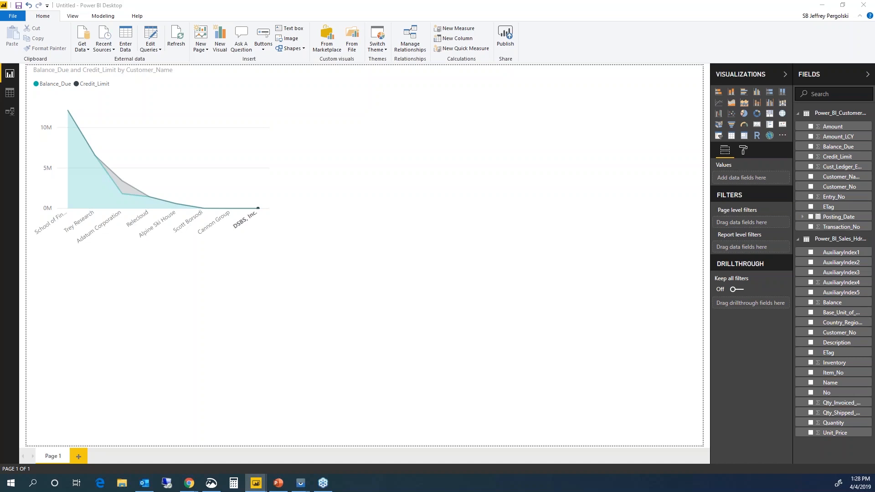
pyautogui.moveTo(0, 162); pyautogui.dragTo(406, 108)
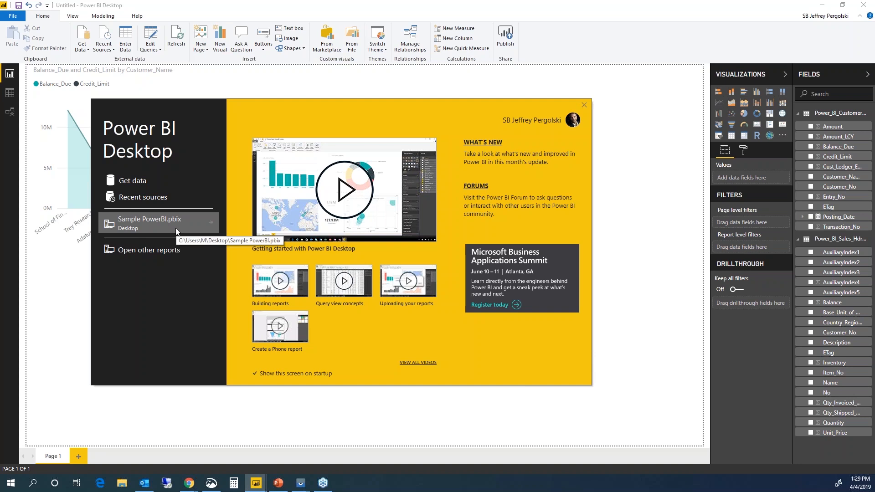
pyautogui.click(133, 181)
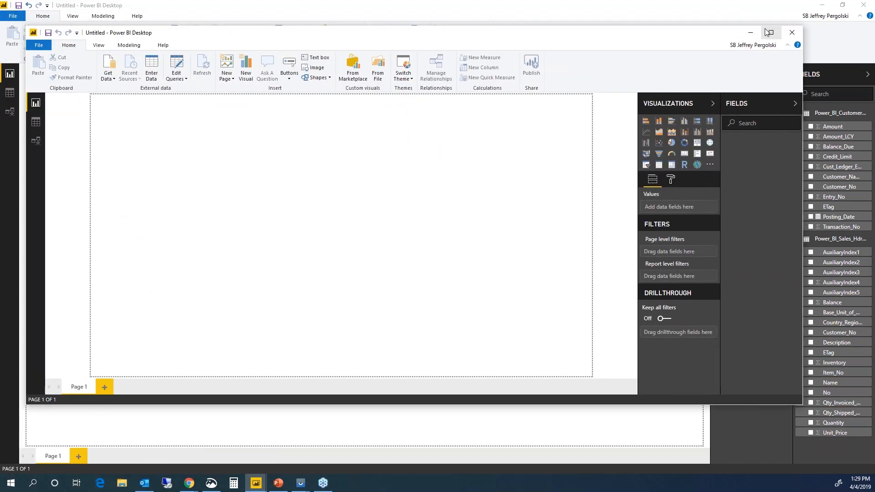
pyautogui.click(769, 31)
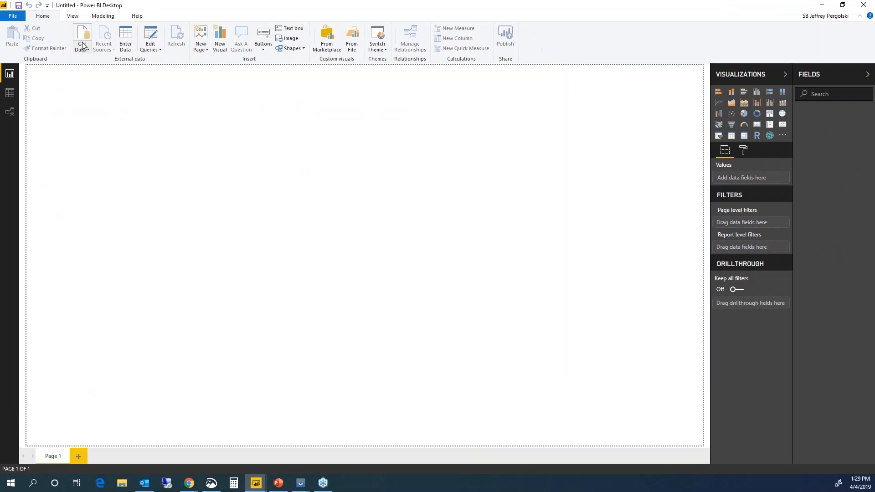
# Step: Connect to Dynamics 365 Business Central from the online services data sources
pyautogui.click(83, 39)
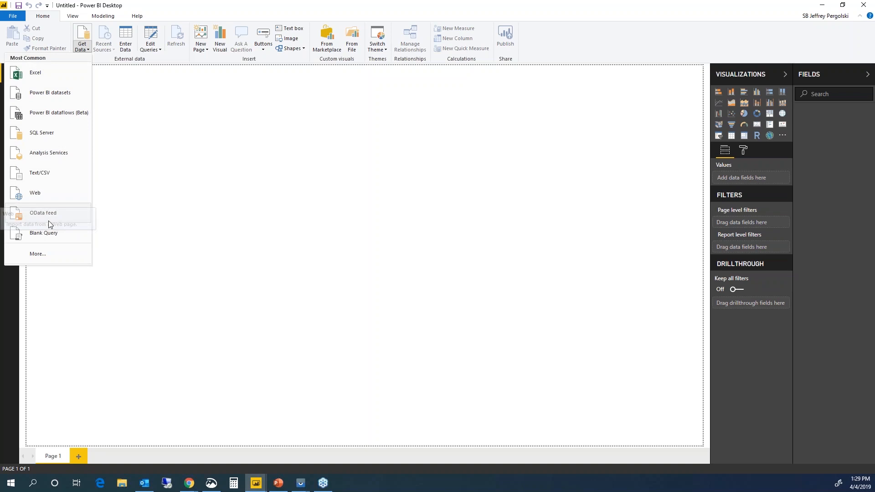
pyautogui.click(36, 254)
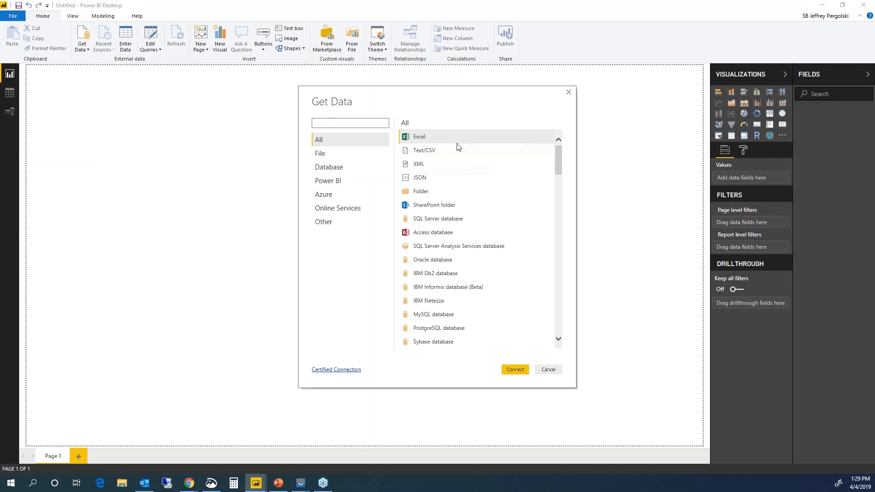
pyautogui.click(337, 209)
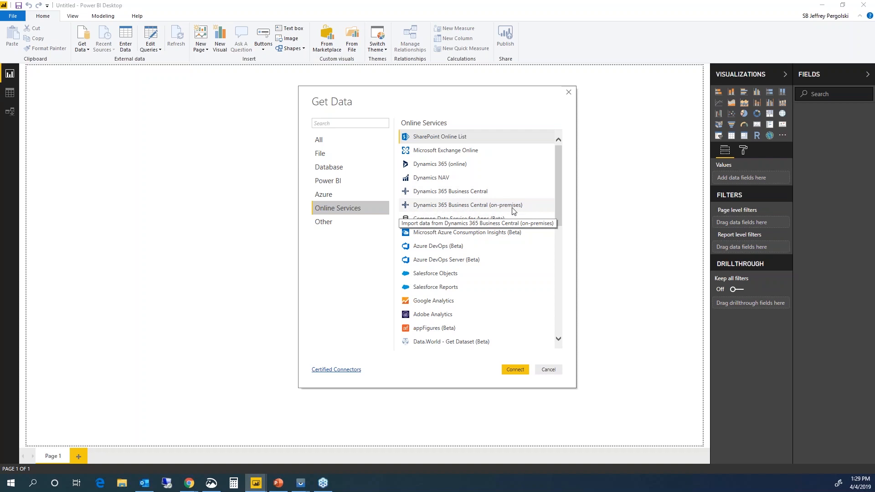
pyautogui.click(477, 194)
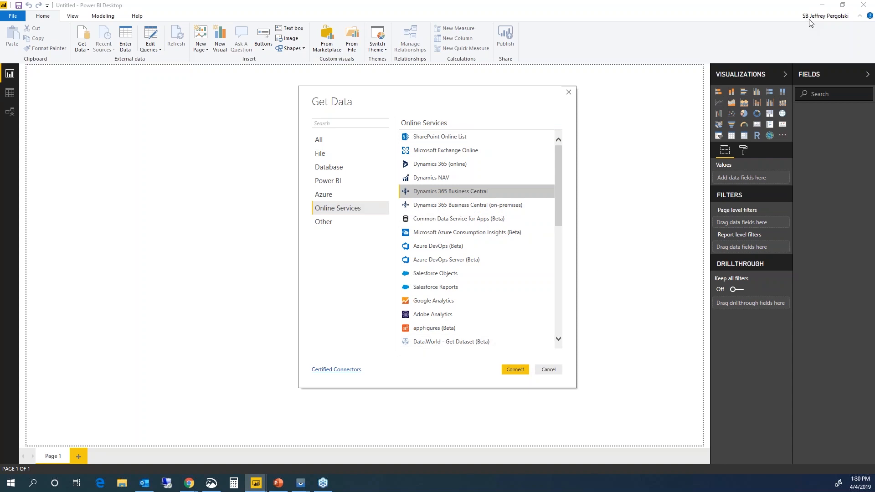
pyautogui.click(513, 369)
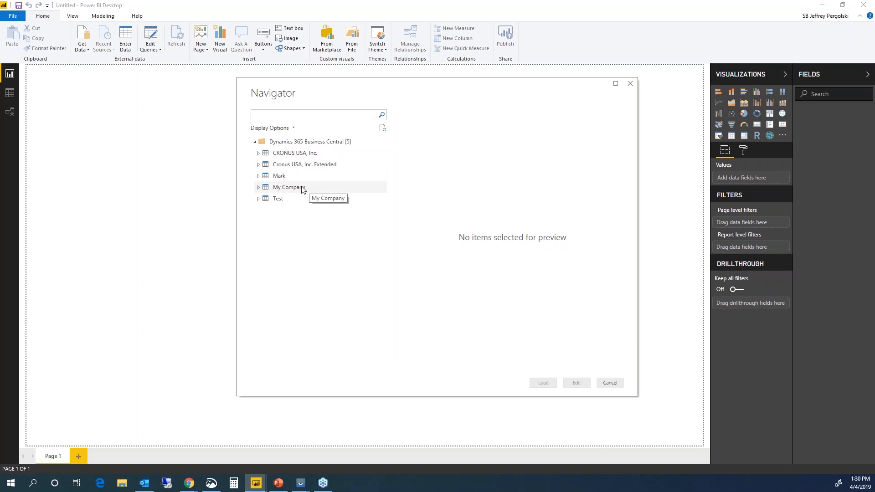
# Step: Select the Power_BI_Customer_List and Power_BI_Item_Sales_List tables under Cronus USA, Inc. Extended, reviewing the customer list's preview columns
pyautogui.click(258, 167)
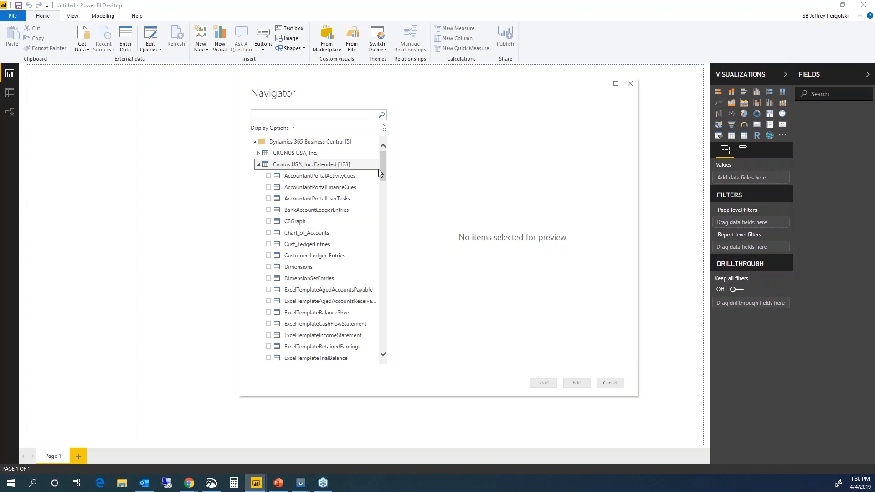
pyautogui.moveTo(379, 171); pyautogui.dragTo(402, 270)
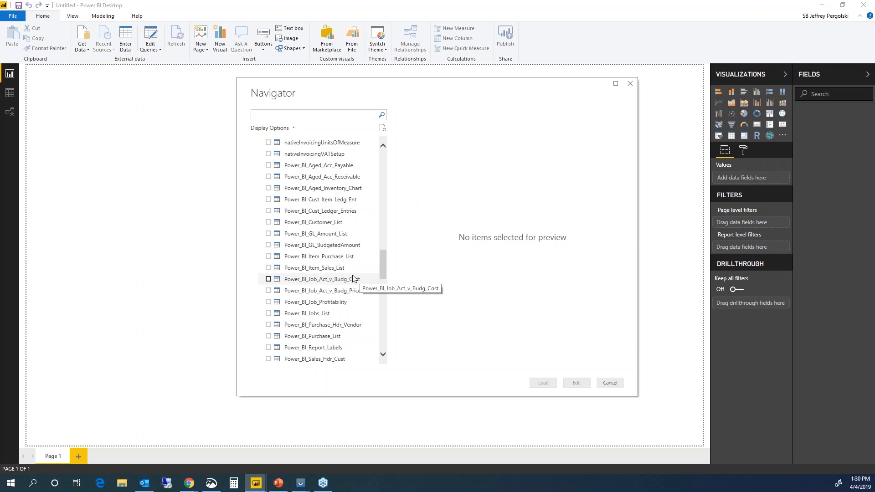
pyautogui.click(269, 223)
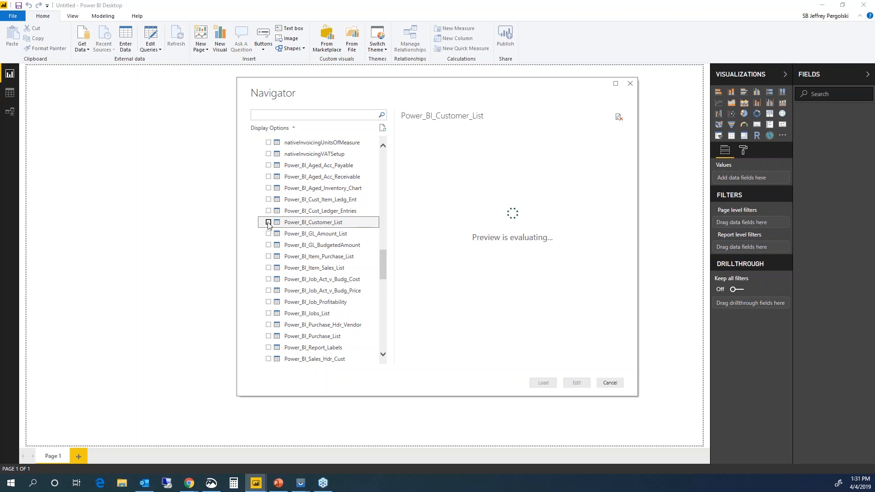
pyautogui.click(268, 224)
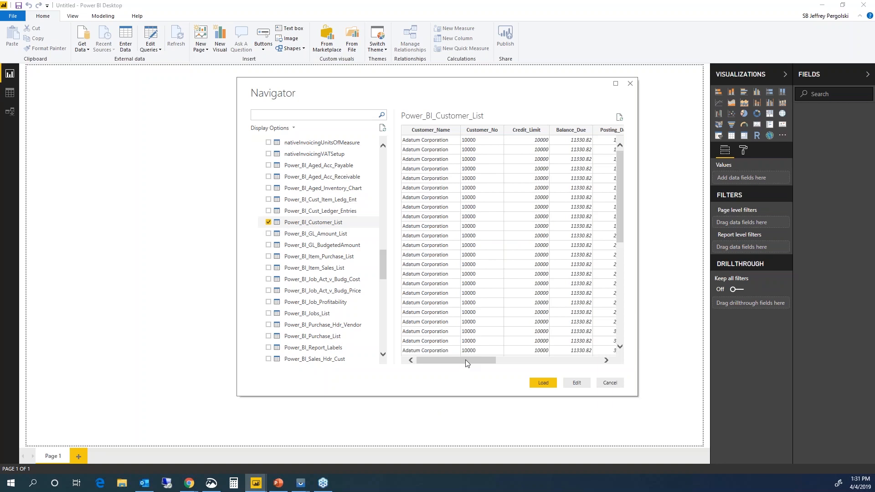
pyautogui.moveTo(466, 360); pyautogui.dragTo(617, 354)
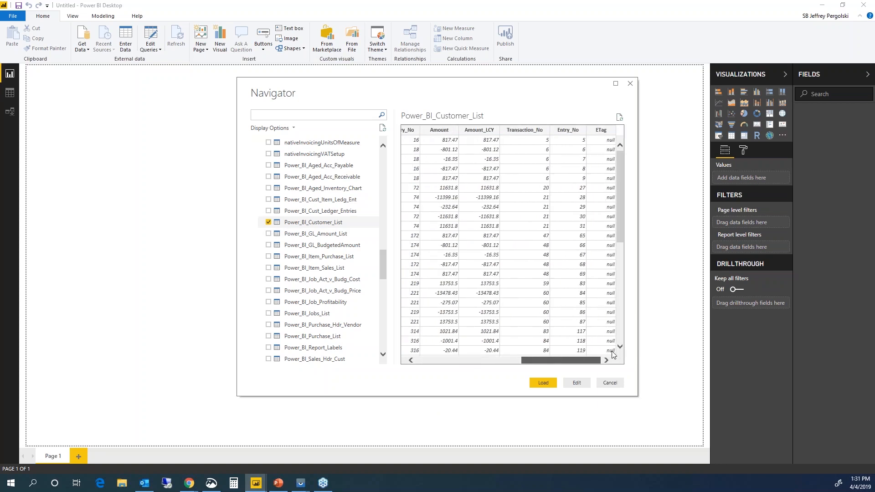
pyautogui.hscroll(-2, 570, 351)
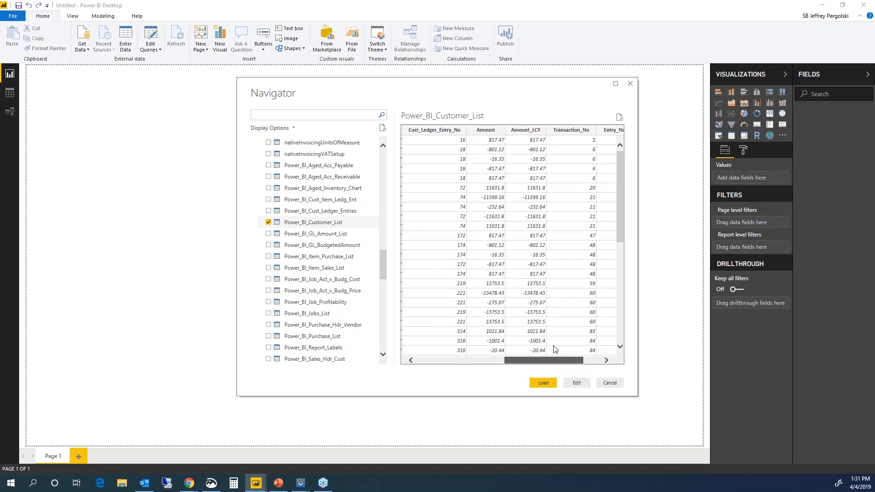
pyautogui.moveTo(553, 349); pyautogui.dragTo(554, 348)
pyautogui.moveTo(536, 360); pyautogui.dragTo(449, 361)
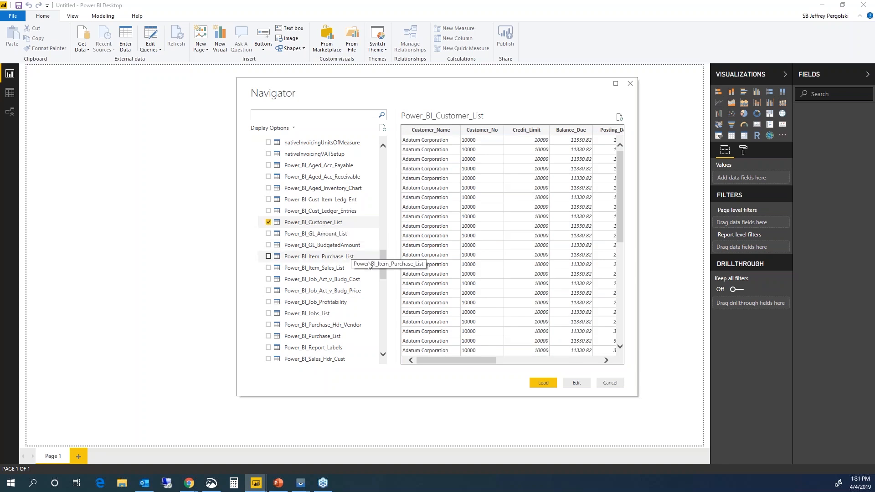
pyautogui.click(269, 268)
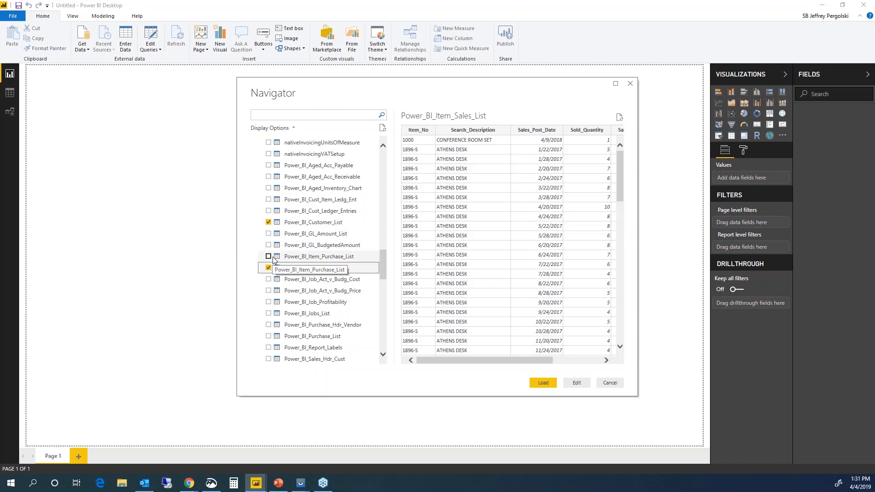
pyautogui.moveTo(548, 364); pyautogui.dragTo(531, 371)
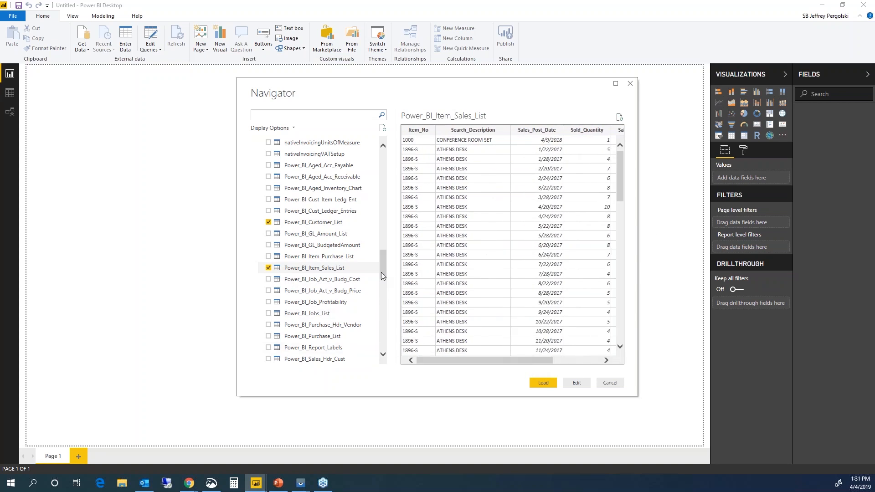
# Step: Preview the Power_BI_Sales_Pipeline table and deselect it again
pyautogui.moveTo(382, 273); pyautogui.dragTo(383, 290)
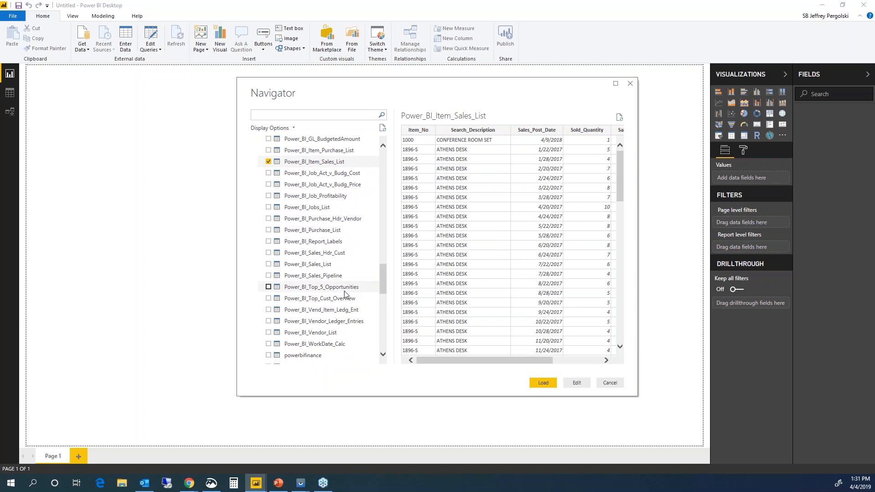
pyautogui.click(268, 277)
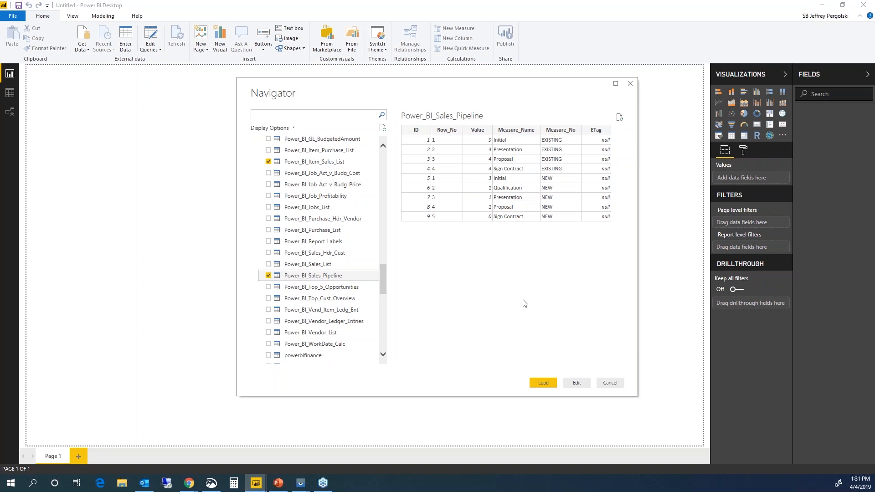
pyautogui.click(268, 276)
# Step: Check the table selection and load the selected customer list and item sales list tables
pyautogui.scroll(1, 385, 284)
pyautogui.scroll(1, 385, 283)
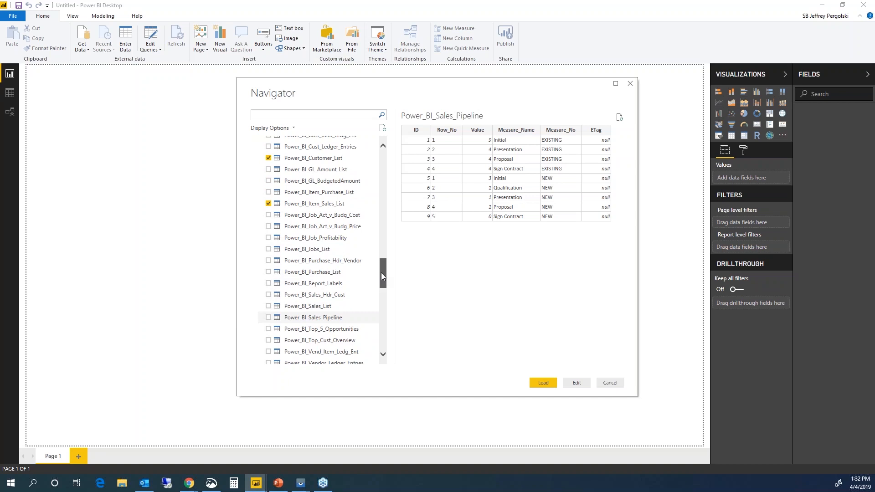
pyautogui.moveTo(385, 281); pyautogui.dragTo(405, 260)
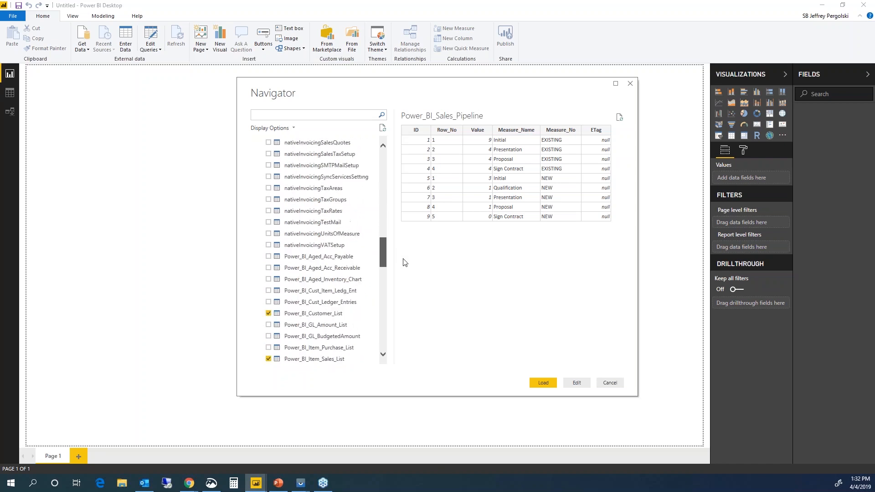
pyautogui.click(543, 383)
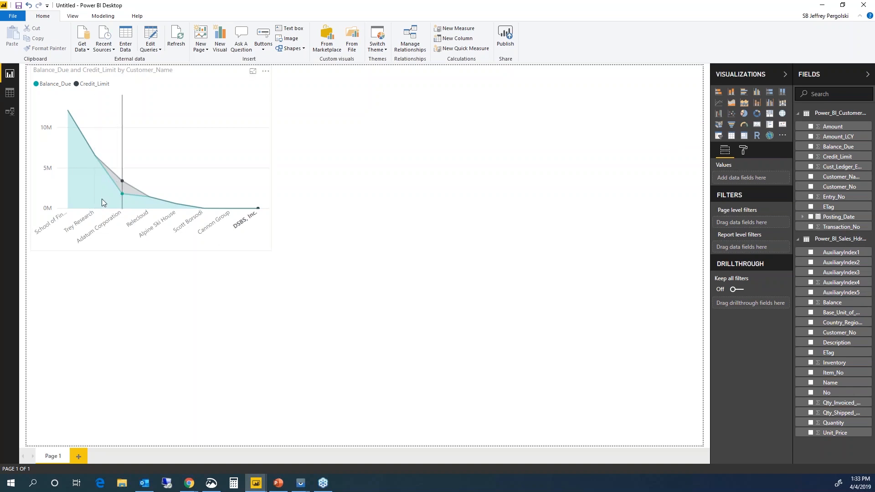
# Step: Inspect the Balance_Due and Credit_Limit chart's data points, try bar, column and line types on it, and finish with an area chart
pyautogui.moveTo(96, 195)
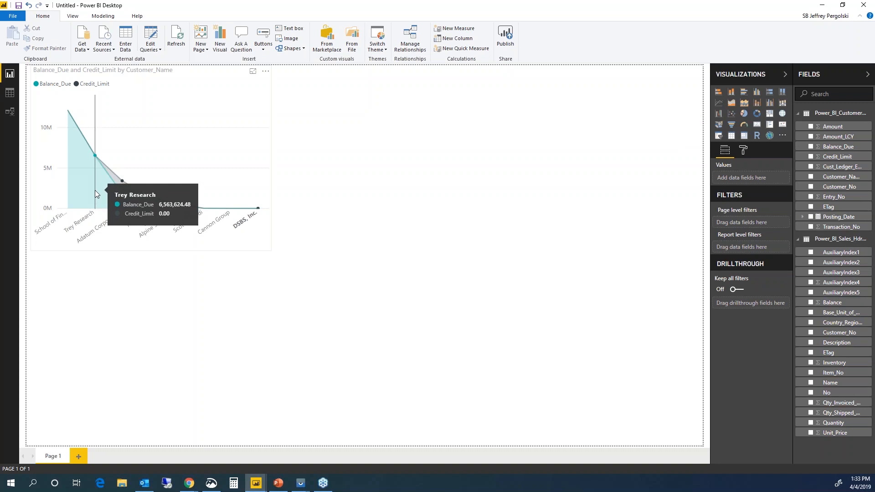
pyautogui.moveTo(122, 181)
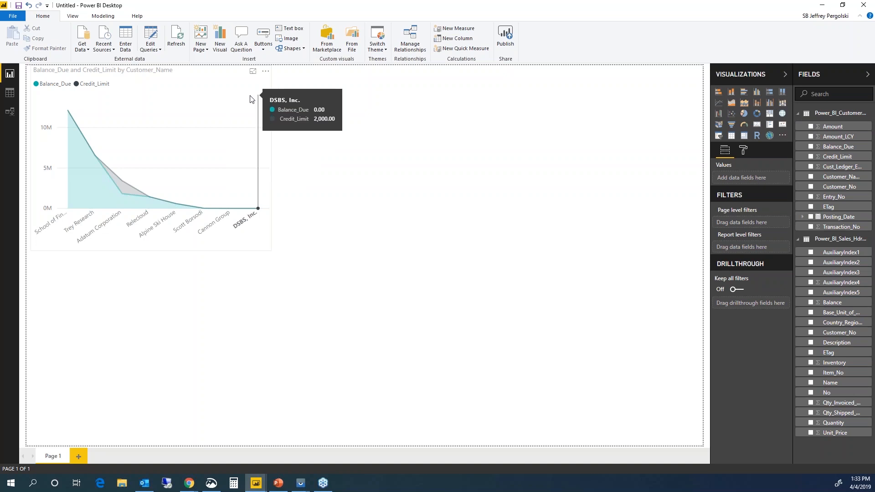
pyautogui.click(252, 99)
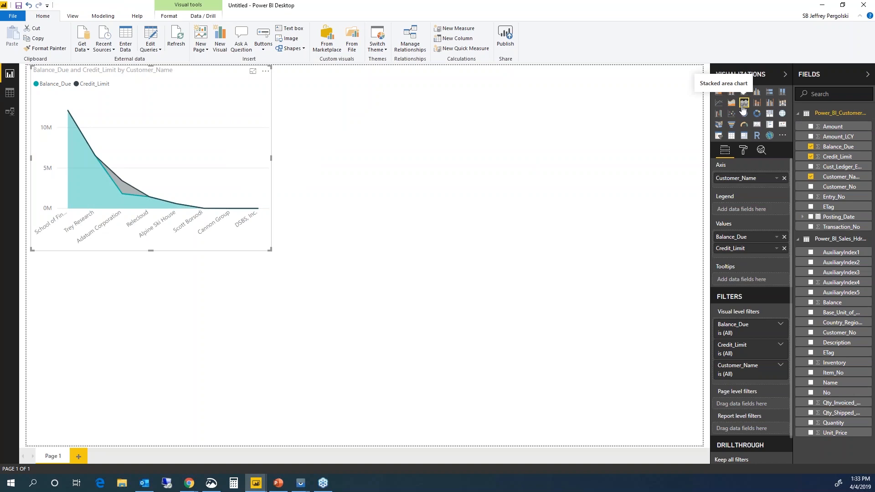
pyautogui.click(718, 94)
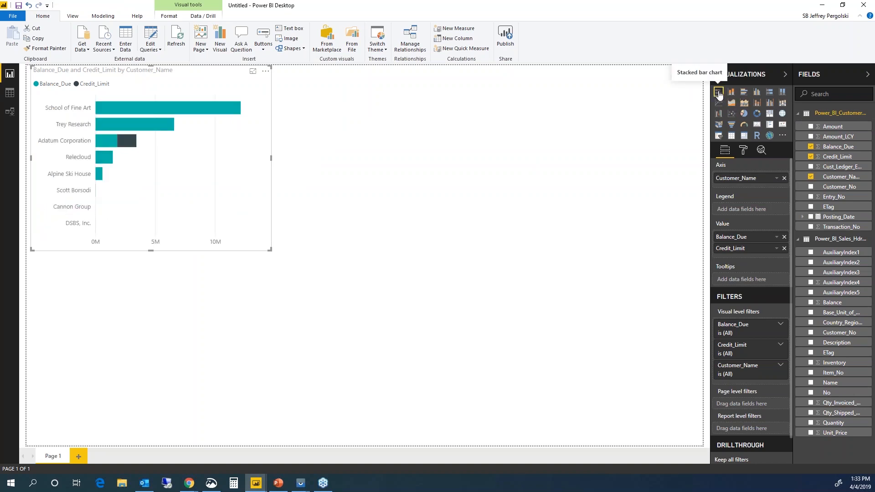
pyautogui.click(731, 93)
pyautogui.click(743, 93)
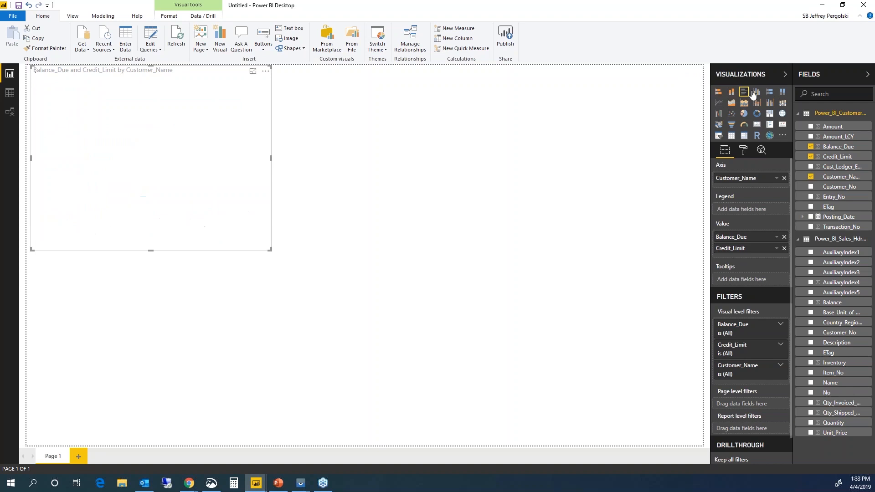
pyautogui.click(757, 92)
pyautogui.click(769, 92)
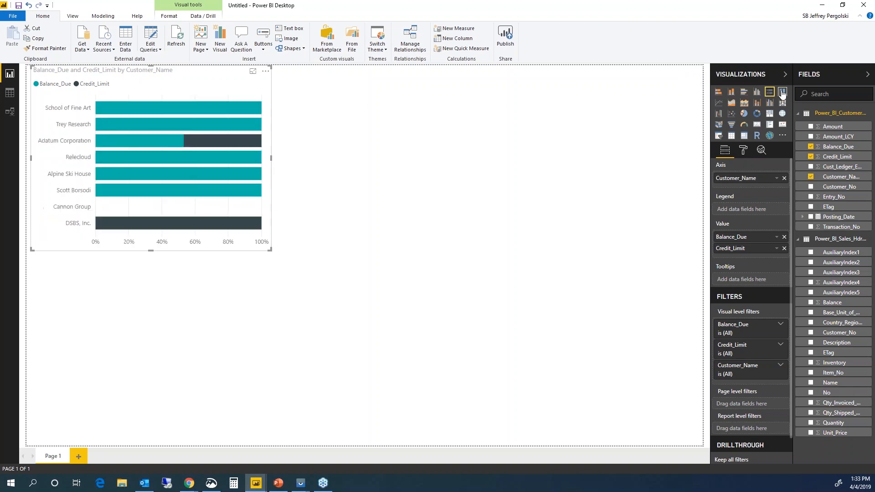
pyautogui.click(782, 93)
pyautogui.click(718, 104)
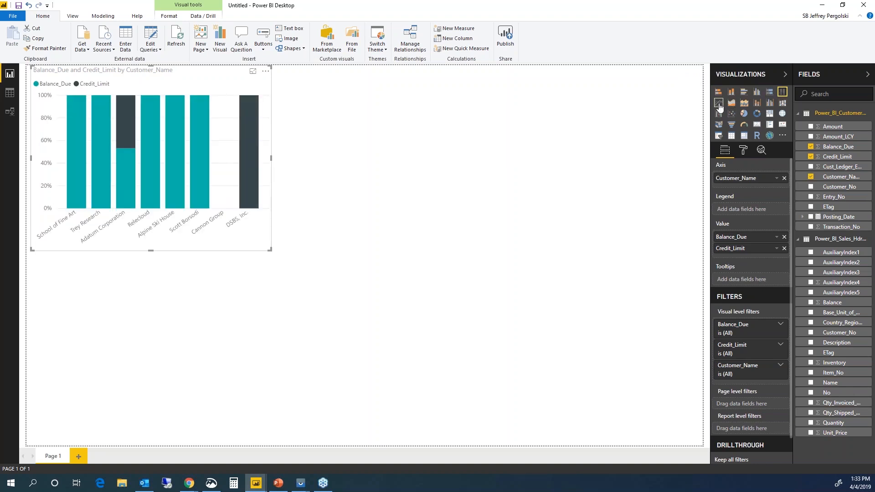
pyautogui.click(731, 104)
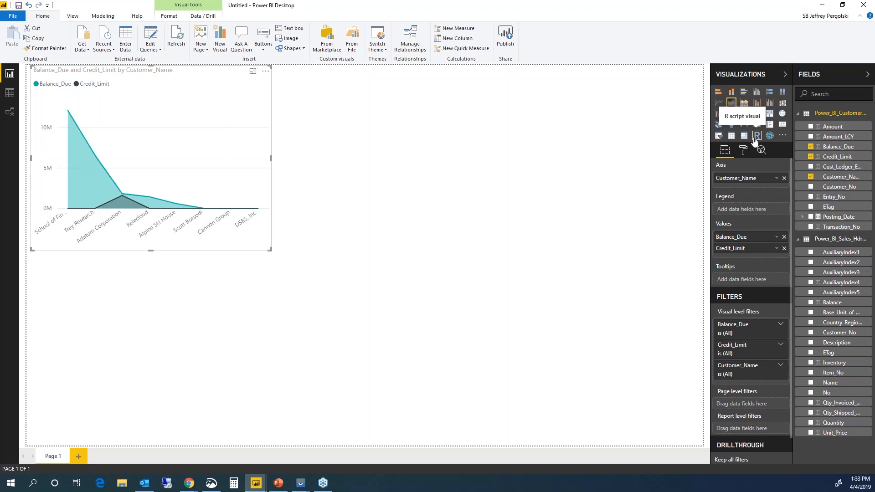
# Step: Try the Balance_Due and Credit_Limit visual as a KPI and a map, explore the map, and switch it to a stacked area chart
pyautogui.click(783, 125)
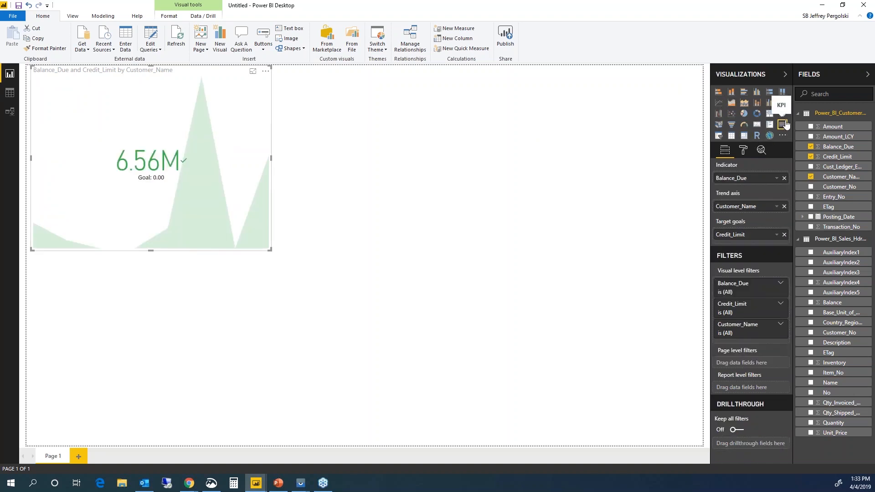
pyautogui.click(783, 114)
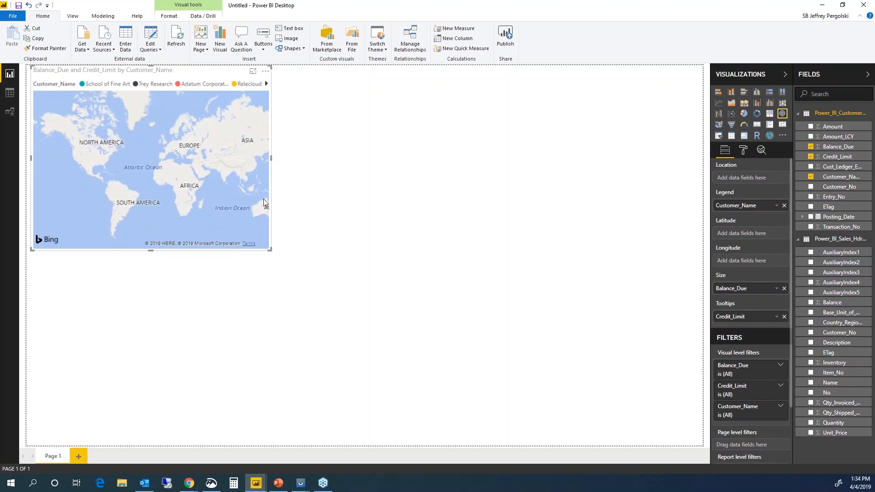
pyautogui.scroll(2, 201, 201)
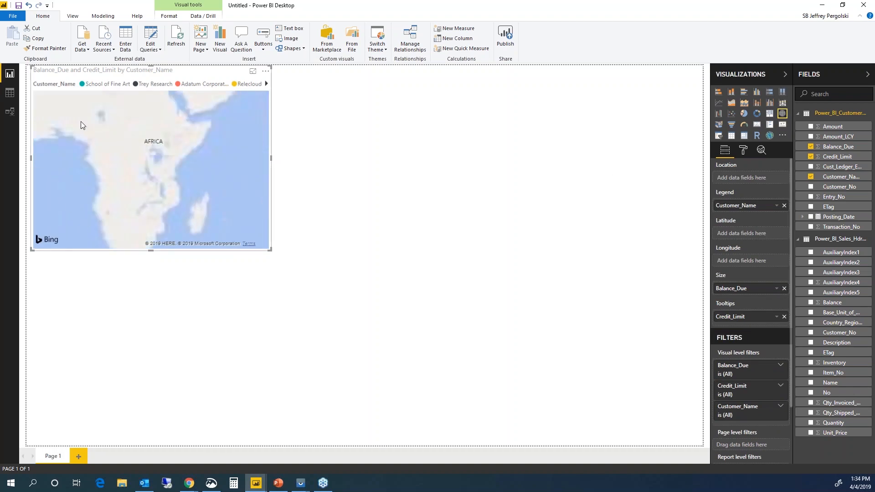
pyautogui.moveTo(81, 122); pyautogui.dragTo(307, 274)
pyautogui.moveTo(99, 143); pyautogui.dragTo(223, 156)
pyautogui.scroll(-3, 214, 169)
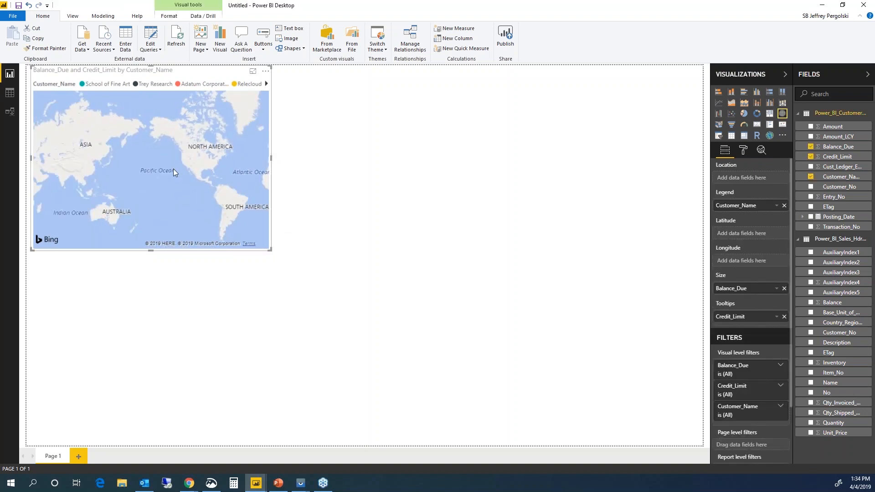
pyautogui.moveTo(173, 169); pyautogui.dragTo(178, 144)
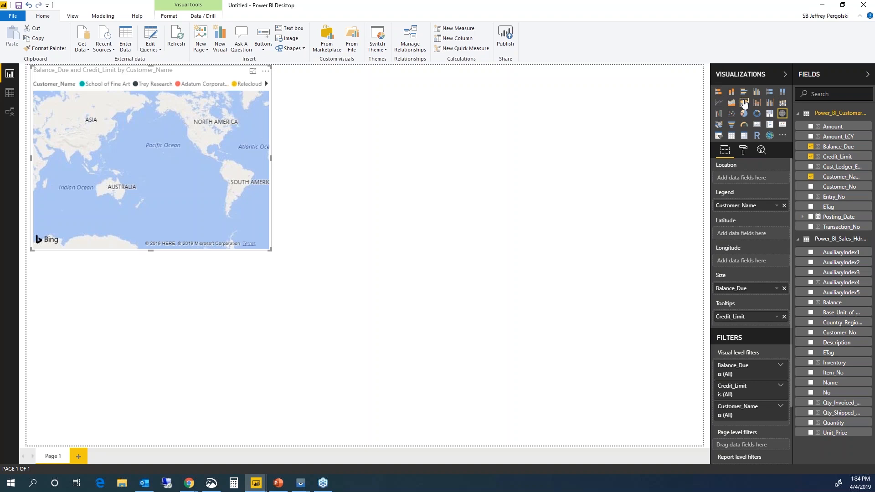
pyautogui.click(744, 103)
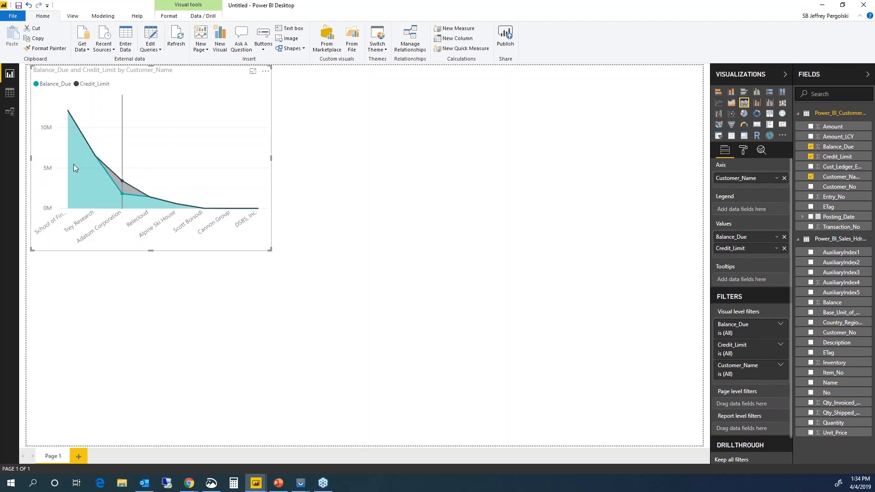
# Step: Publish the report to My workspace in Power BI, saving the file on the Desktop as New Trial Sample PBI
pyautogui.click(16, 18)
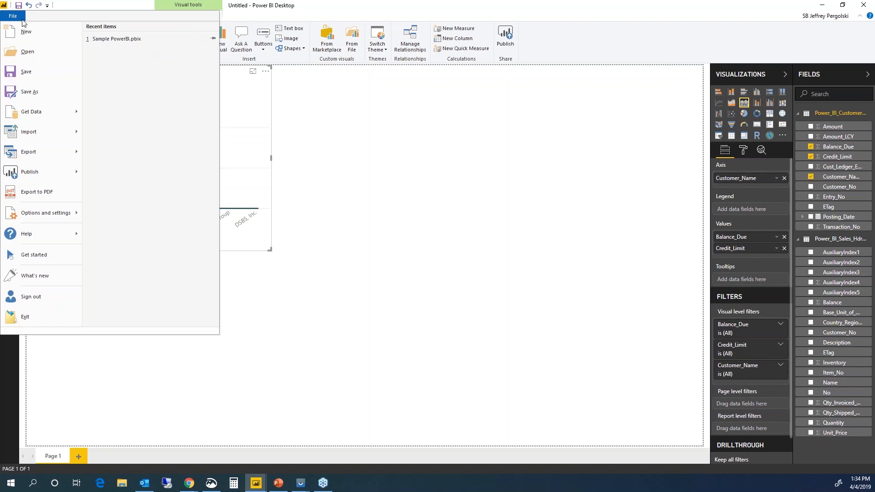
pyautogui.press('Escape')
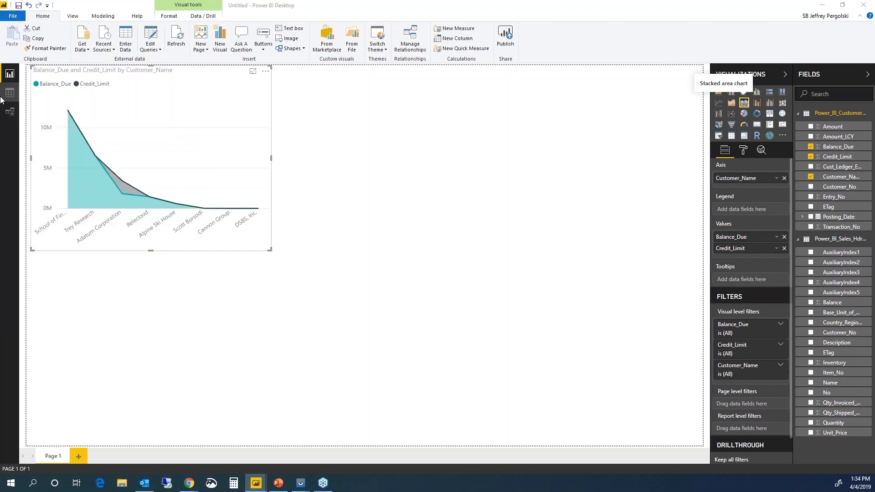
pyautogui.click(11, 15)
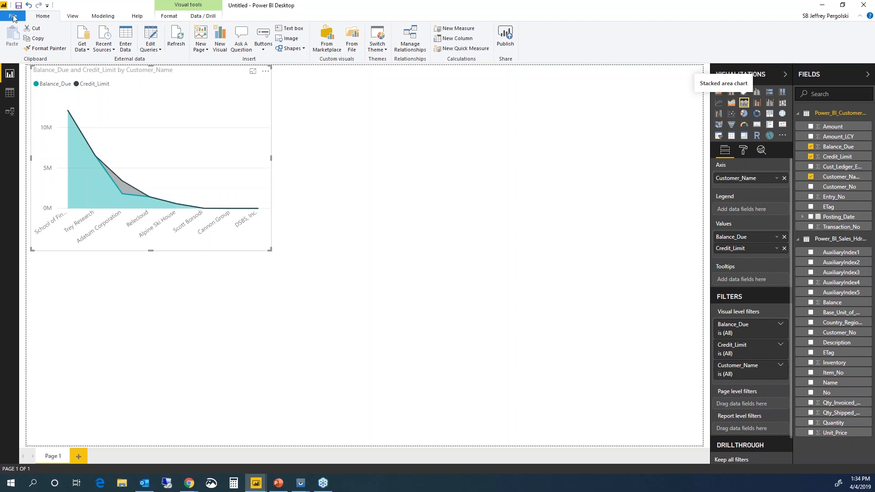
pyautogui.click(11, 17)
pyautogui.moveTo(47, 172)
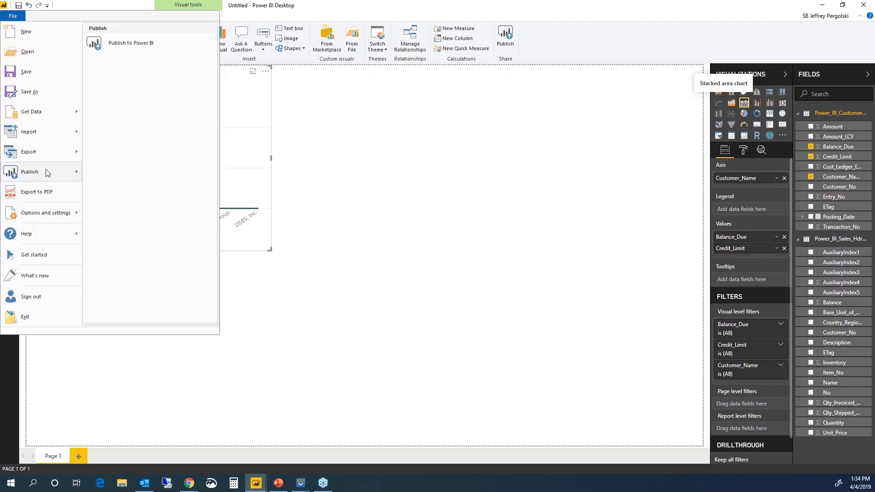
pyautogui.click(156, 48)
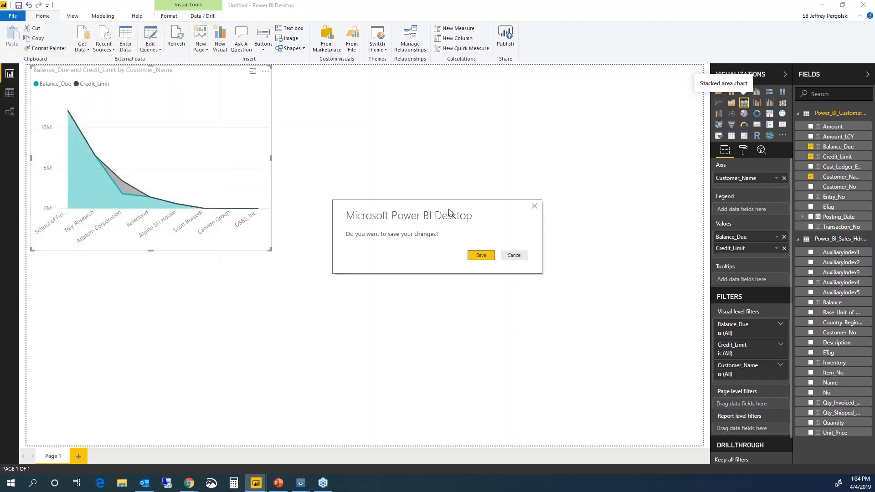
pyautogui.click(481, 256)
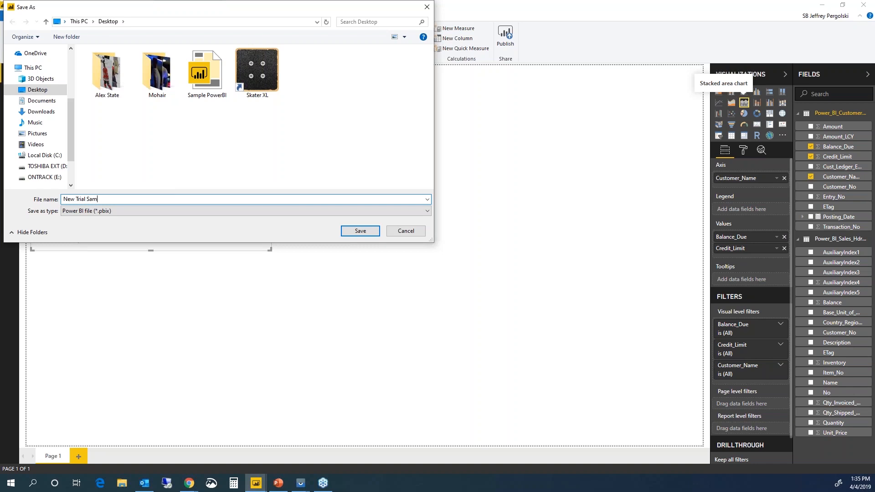
pyautogui.write('BI')
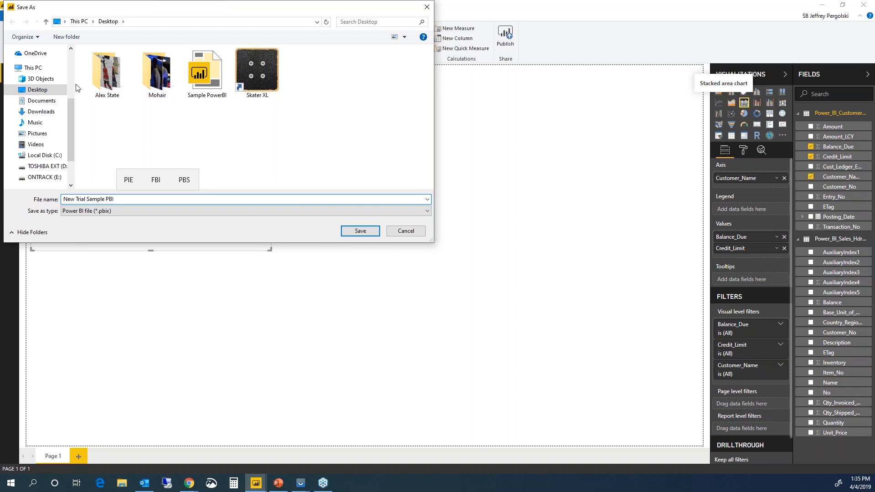
pyautogui.click(360, 231)
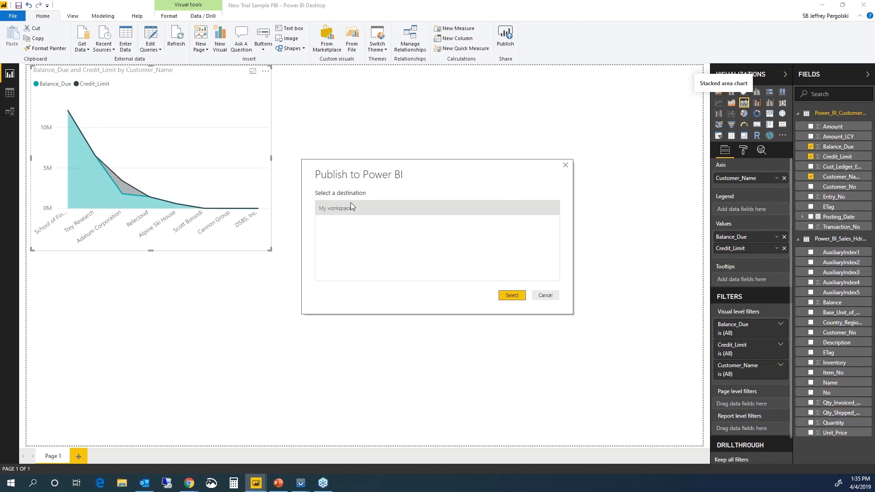
pyautogui.click(512, 297)
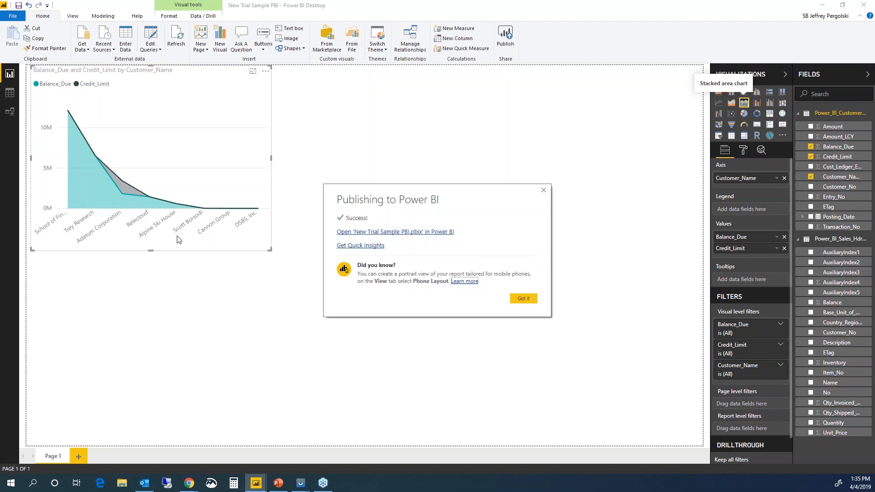
# Step: Switch to the Power BI service in the browser and look through My Workspace's reports for New Trial Sample PBI
pyautogui.press('super+d')
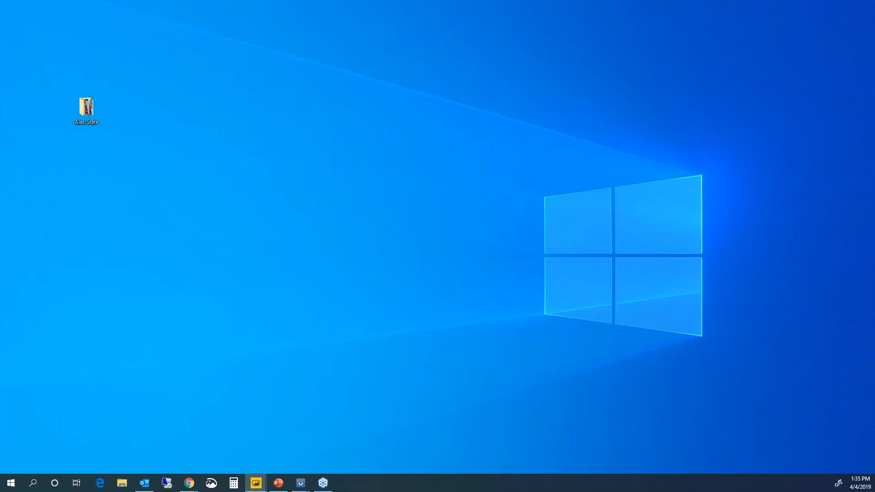
pyautogui.press('super+d')
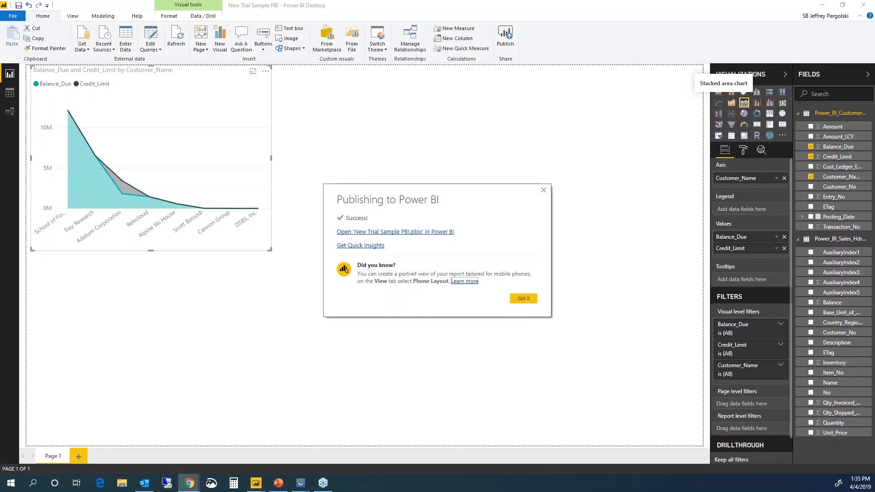
pyautogui.moveTo(0, 205); pyautogui.dragTo(642, 95)
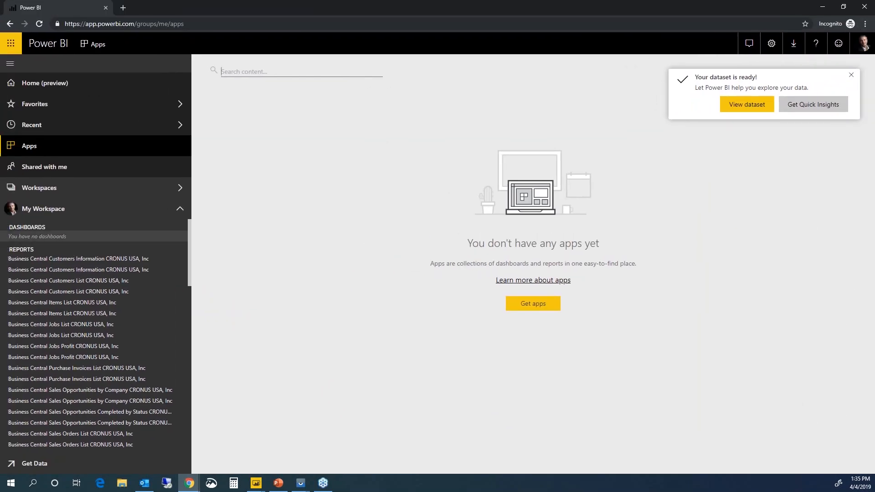
pyautogui.click(62, 210)
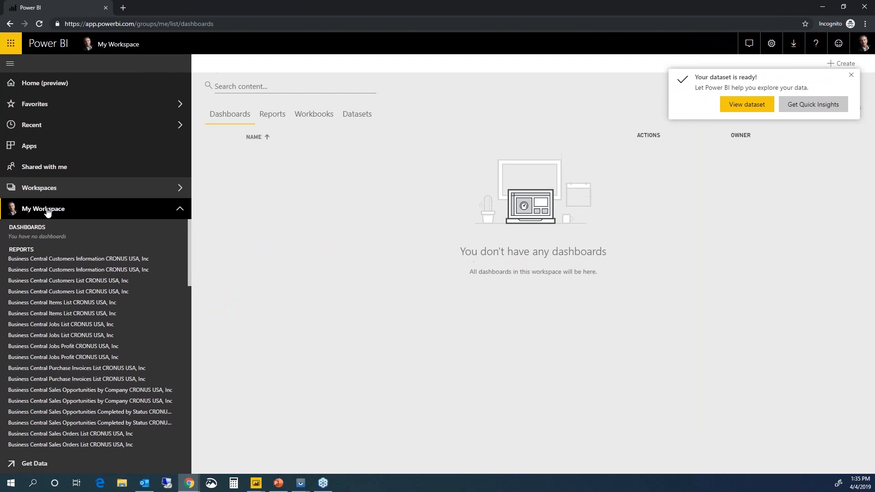
pyautogui.click(61, 191)
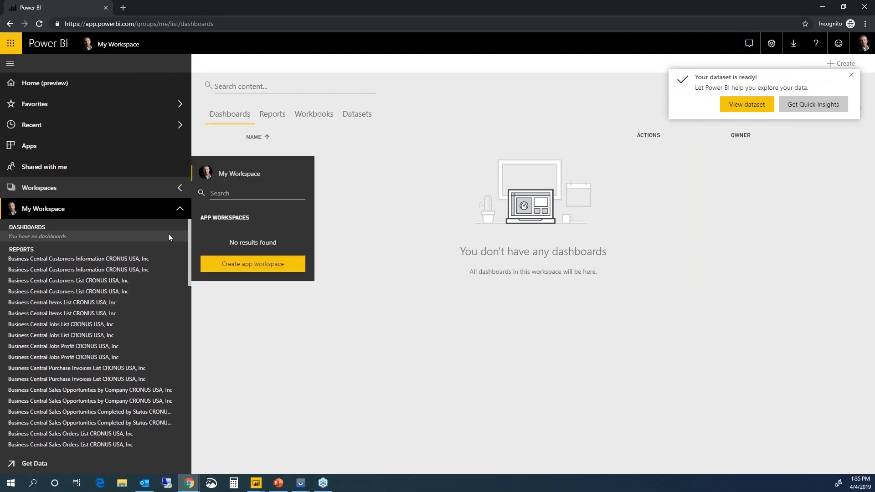
pyautogui.scroll(-2, 187, 233)
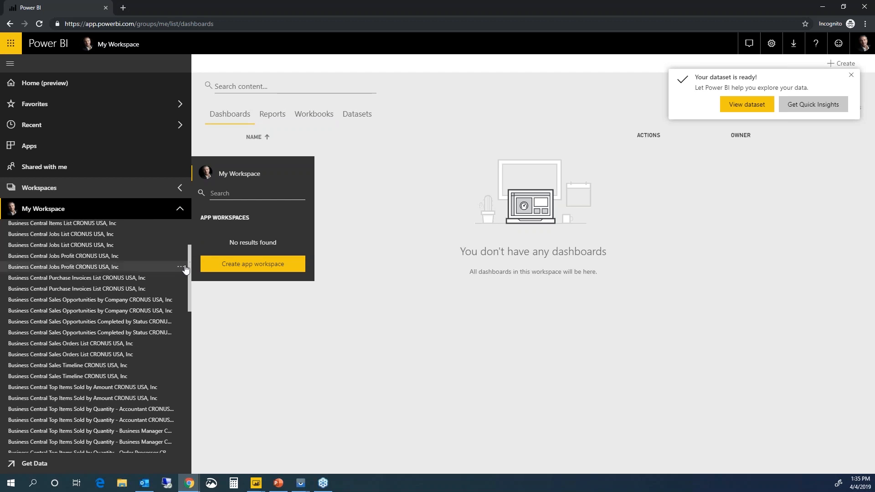
pyautogui.scroll(-6, 188, 341)
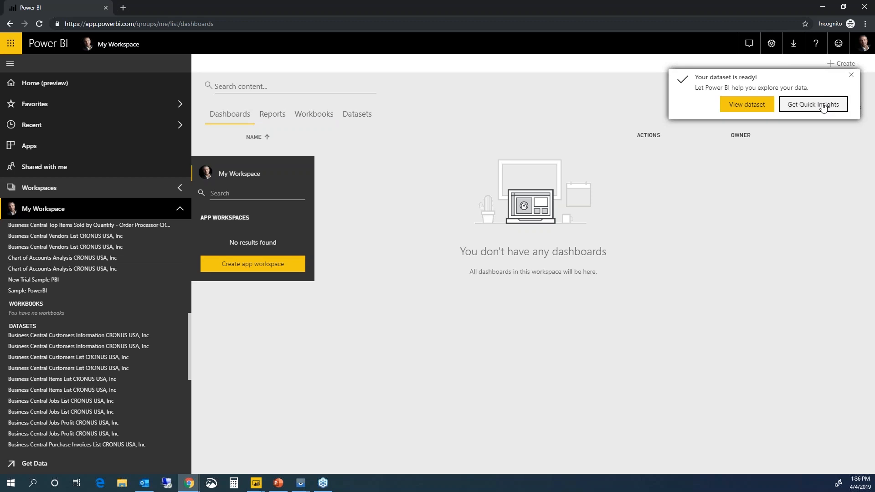
# Step: Dismiss the dataset notification, open the Sample PowerBI report from My Workspace, and inspect its bar and pie chart data points
pyautogui.click(824, 106)
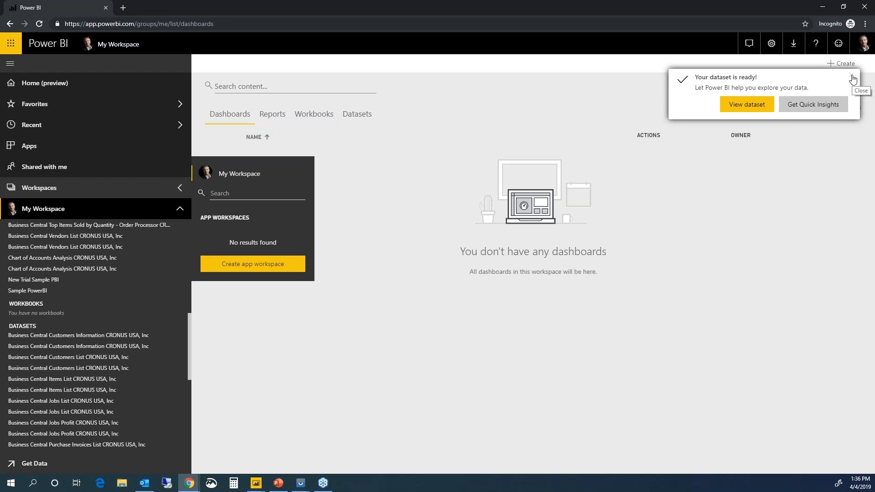
pyautogui.click(852, 79)
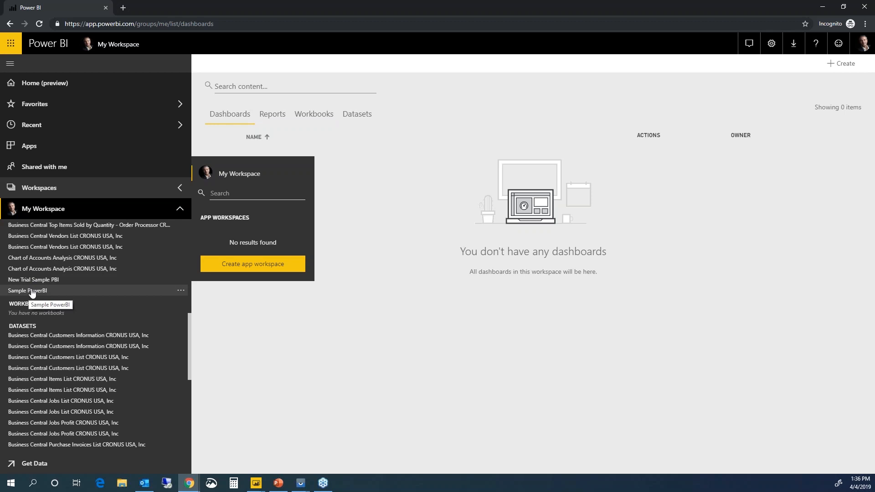
pyautogui.click(32, 291)
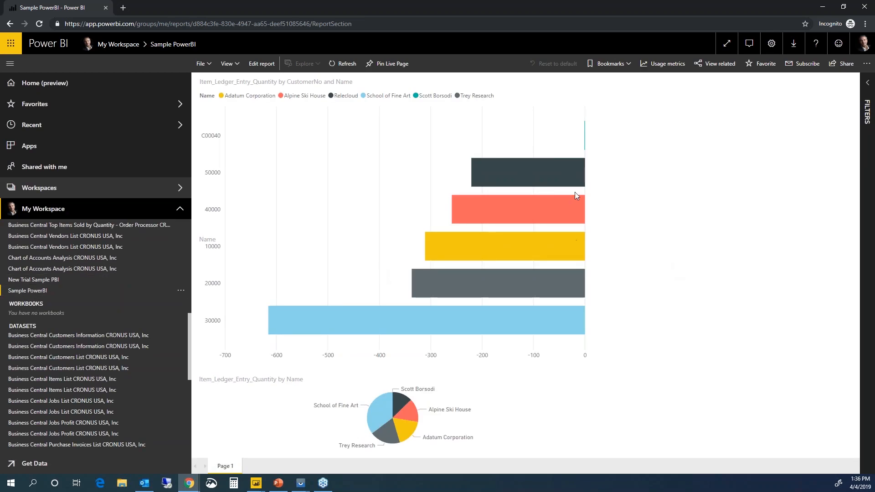
pyautogui.moveTo(579, 160)
pyautogui.moveTo(408, 422)
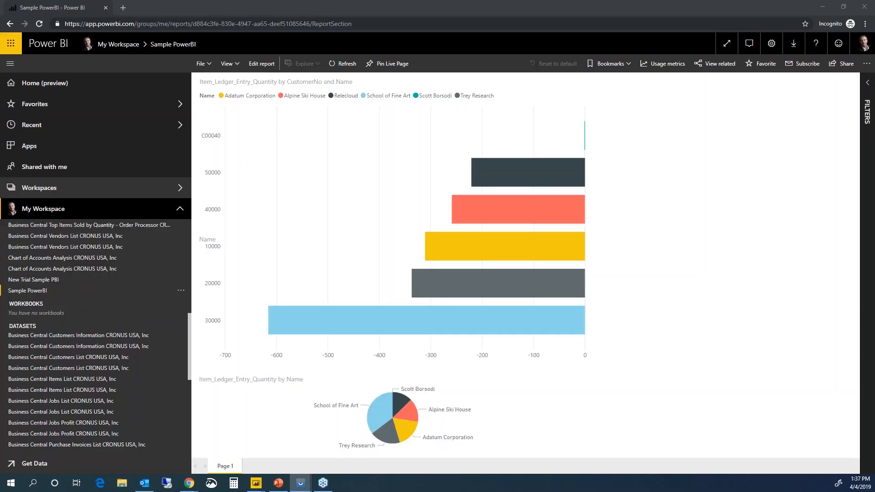
# Step: Switch to the mirrored phone, open the Power BI mobile app from Google Play, and open My Workspace's reports
pyautogui.moveTo(196, 130); pyautogui.dragTo(501, 48)
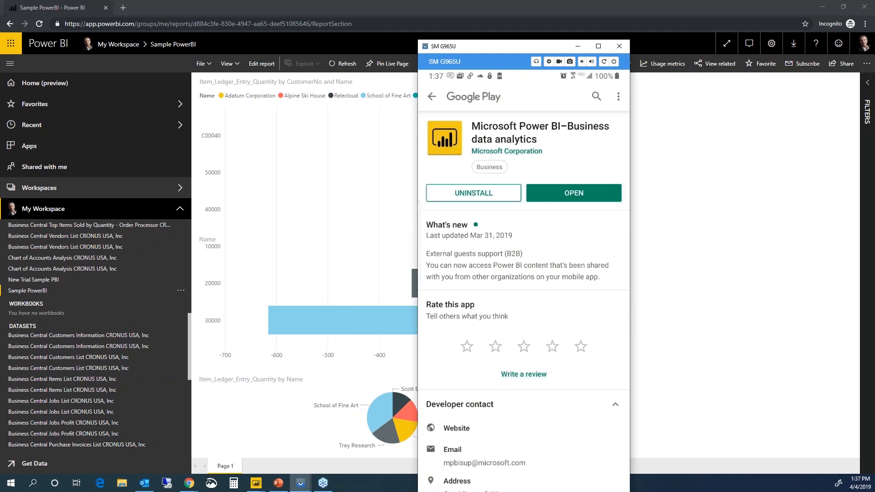
pyautogui.click(573, 194)
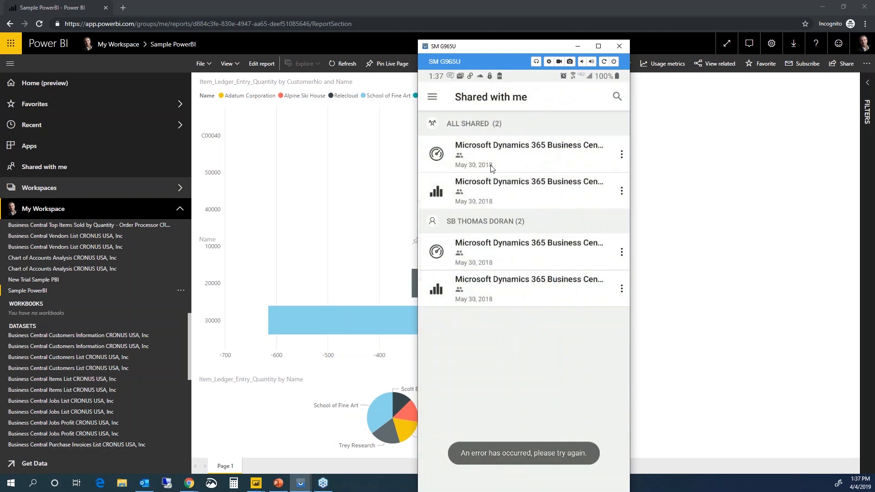
pyautogui.click(432, 98)
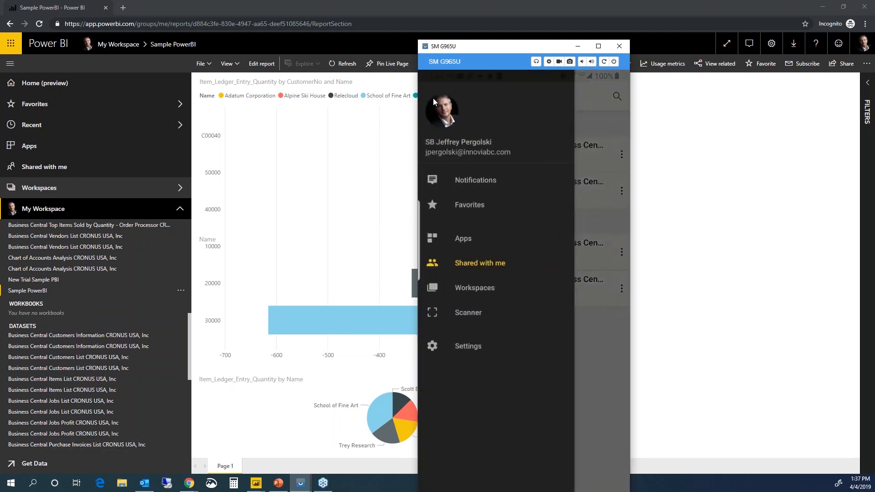
pyautogui.click(482, 289)
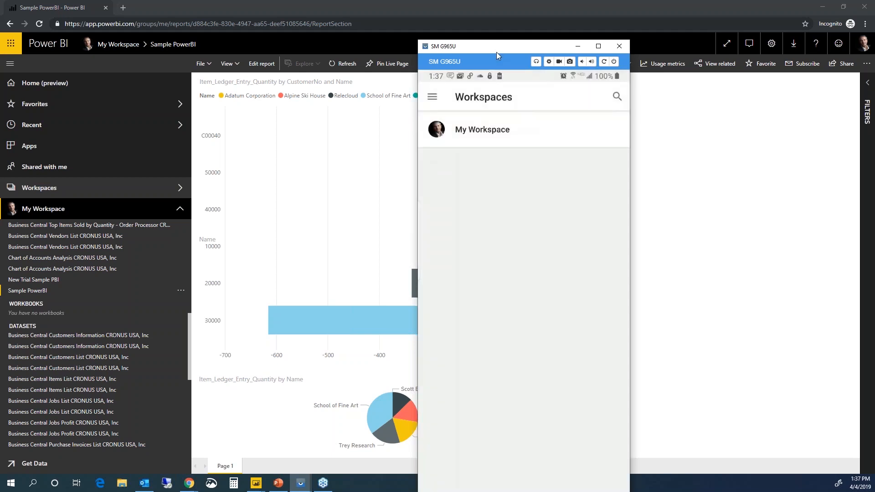
pyautogui.click(511, 131)
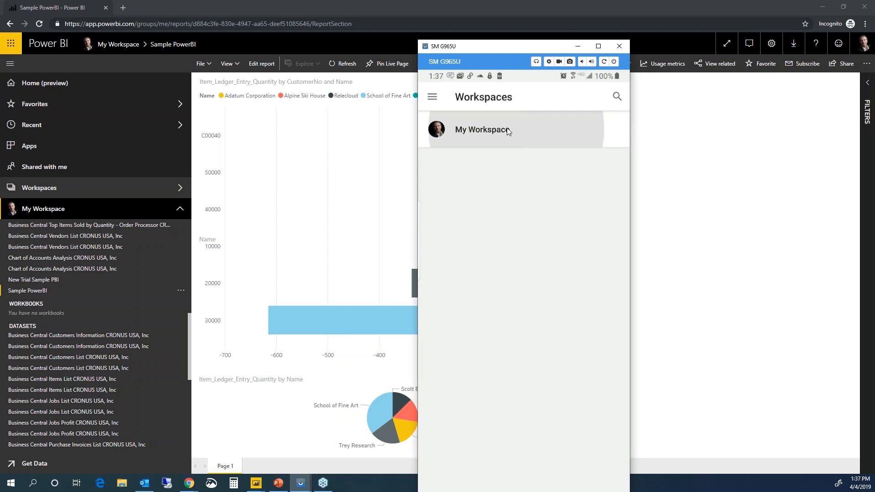
pyautogui.click(509, 131)
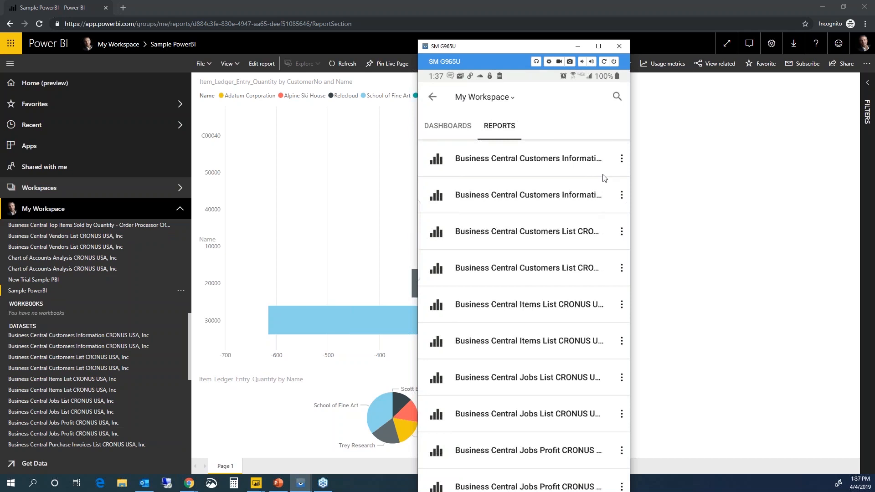
# Step: Browse the phone's My Workspace report list down to Sample PowerBI, repositioning the mirror window to show the whole phone screen
pyautogui.scroll(-10, 572, 289)
pyautogui.scroll(-4, 535, 349)
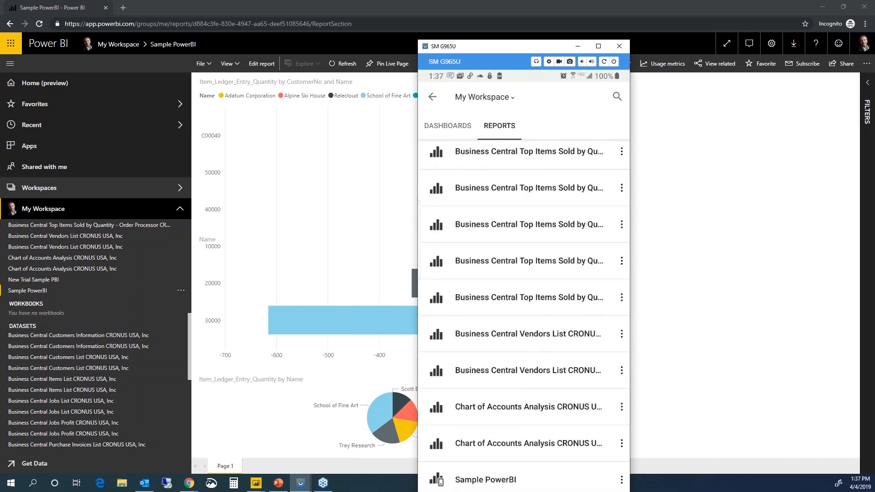
pyautogui.moveTo(496, 49); pyautogui.dragTo(490, 17)
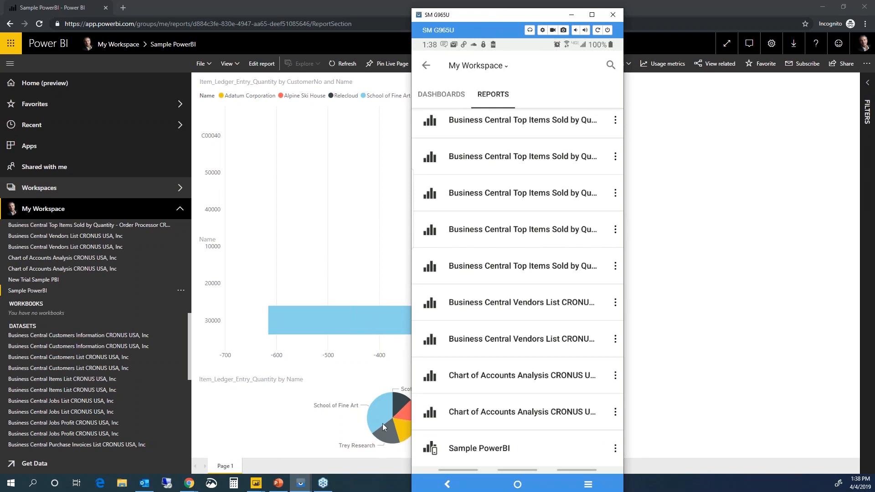
pyautogui.moveTo(383, 424)
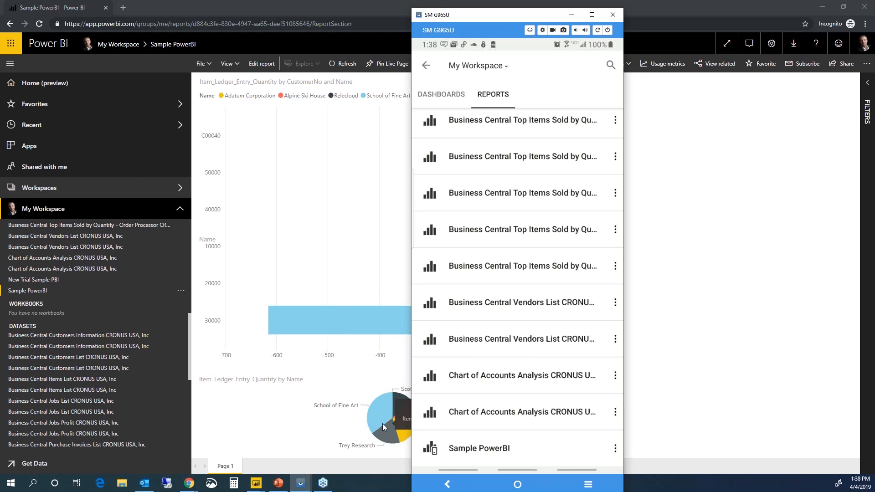
# Step: Open the Sample PowerBI report in the phone's Power BI app, reposition the mirror window to view its chart, and minimize the mirror
pyautogui.click(480, 451)
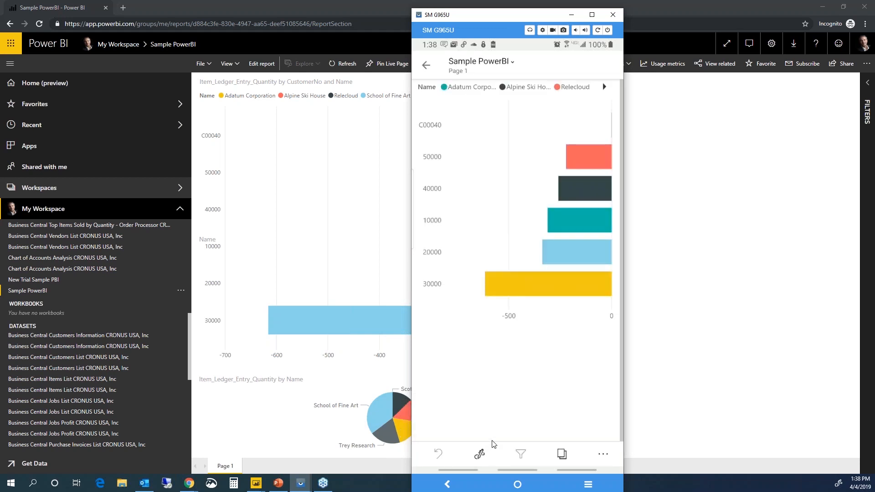
pyautogui.moveTo(502, 8); pyautogui.dragTo(575, 30)
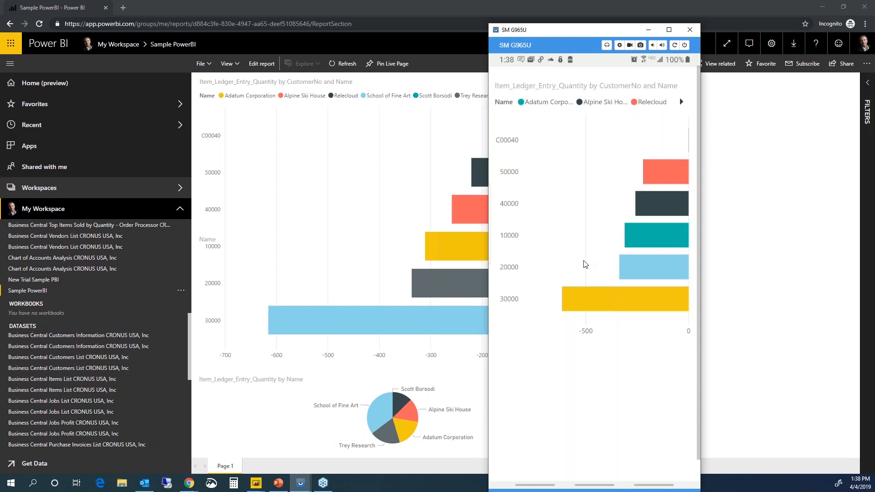
pyautogui.click(649, 31)
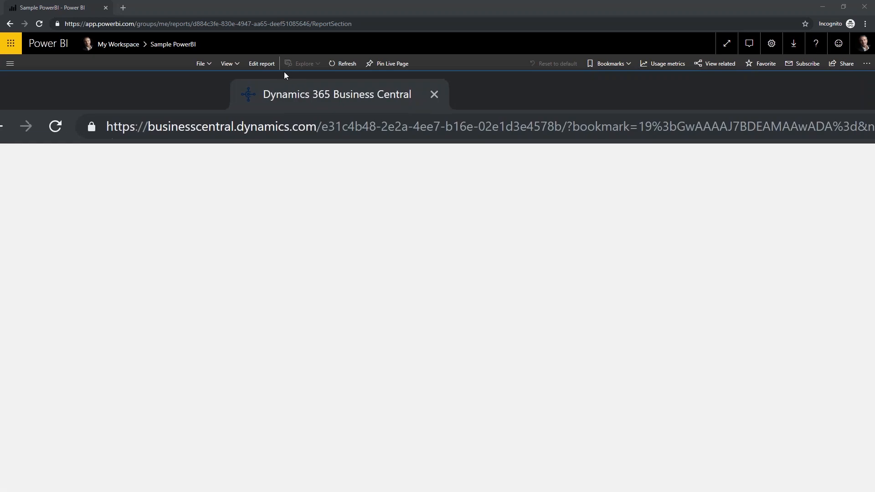
# Step: Switch to the Business Central Items list, maximize its window, and inspect the Power BI report and details for items 1001 and 1908-S
pyautogui.click(845, 5)
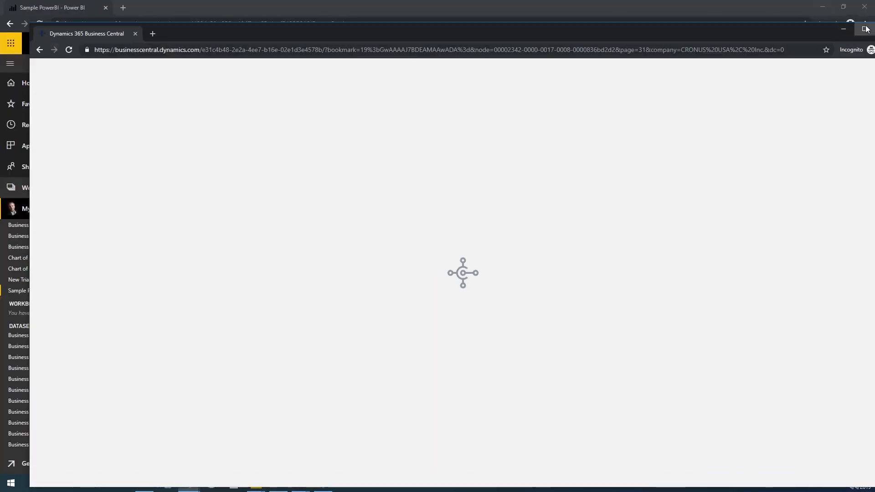
pyautogui.click(847, 28)
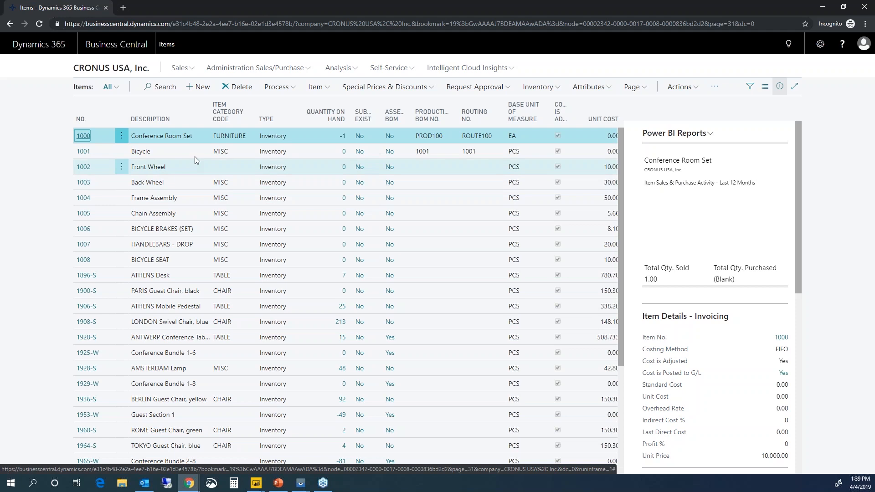
pyautogui.click(108, 152)
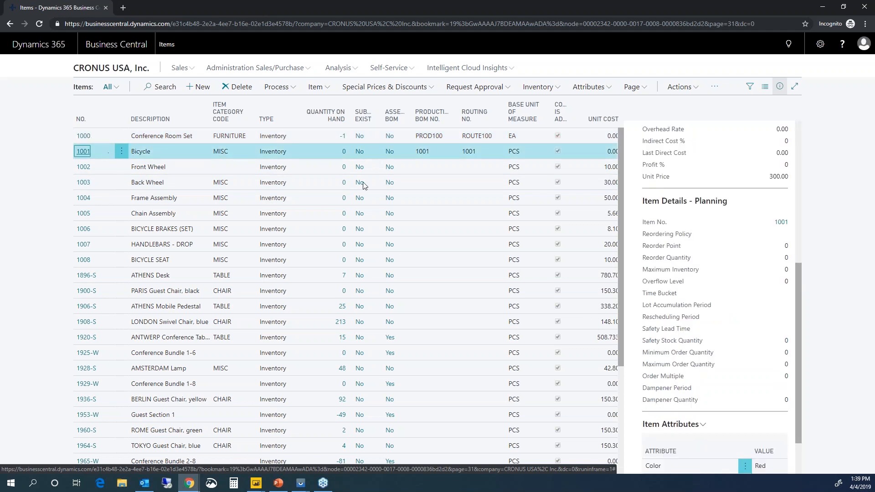
pyautogui.scroll(6, 795, 292)
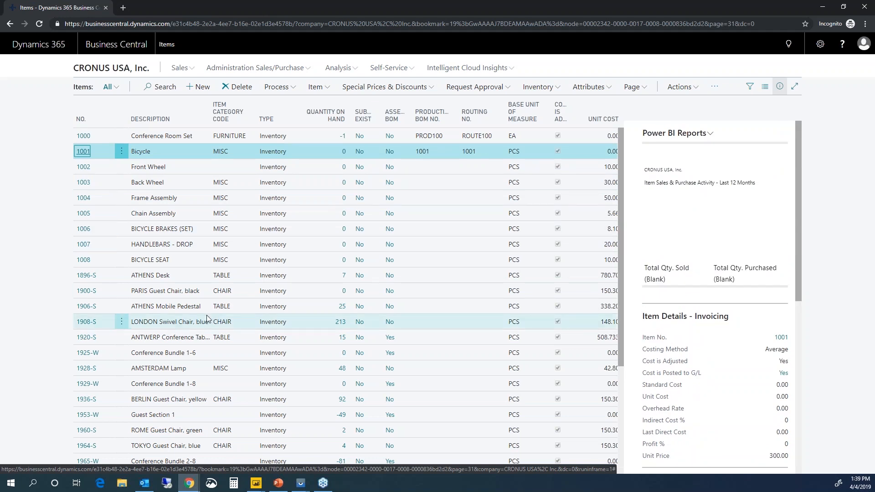
pyautogui.click(104, 325)
pyautogui.scroll(-6, 800, 230)
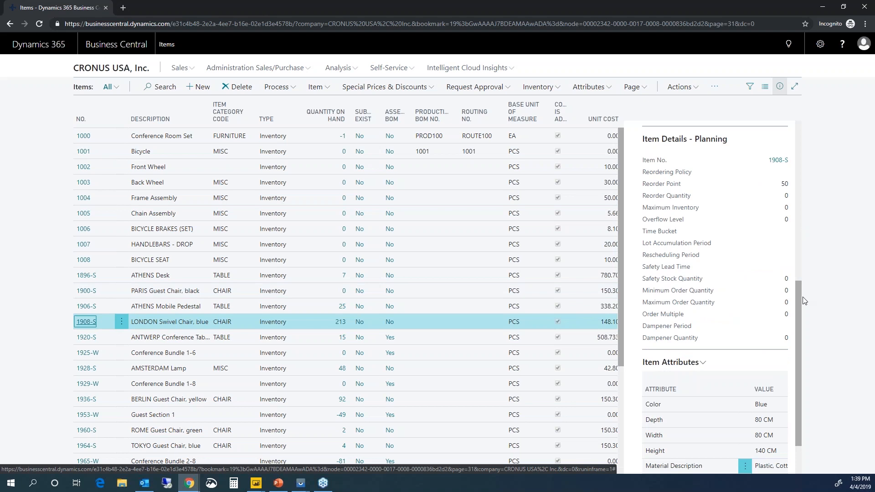
pyautogui.scroll(6, 800, 301)
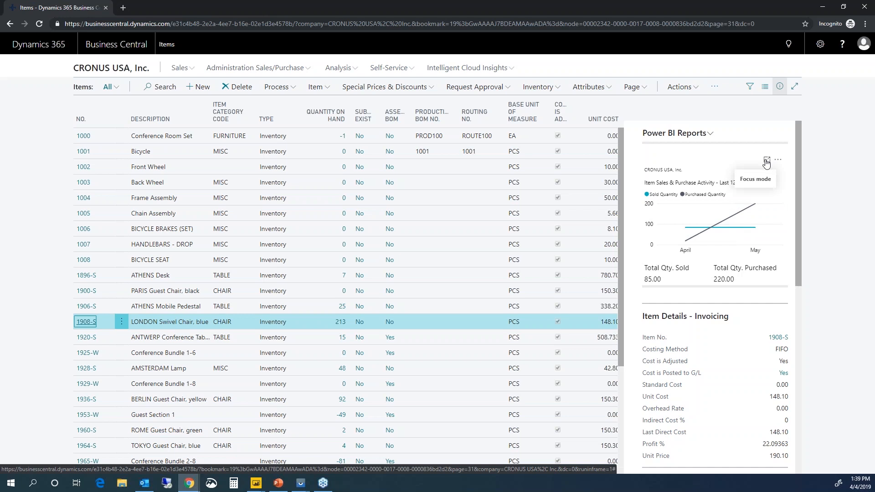
# Step: Open the Power BI Reports pane's embedded report for management in Power BI Management
pyautogui.click(710, 133)
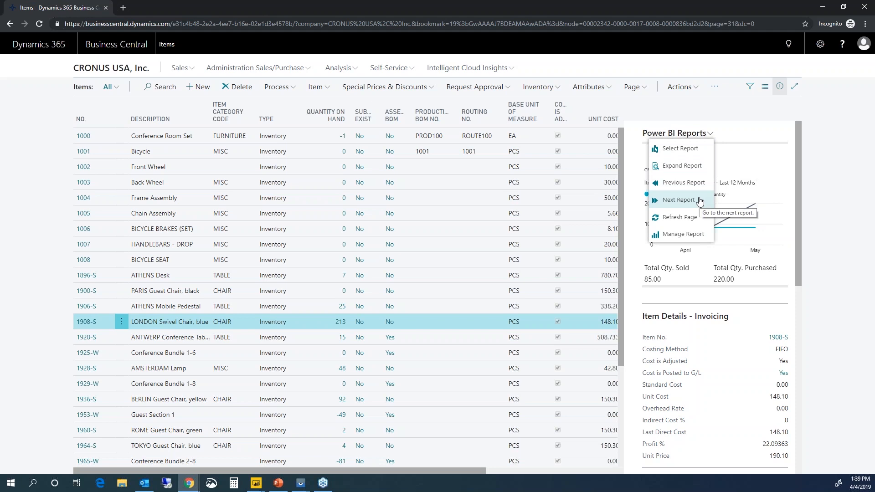
pyautogui.click(689, 234)
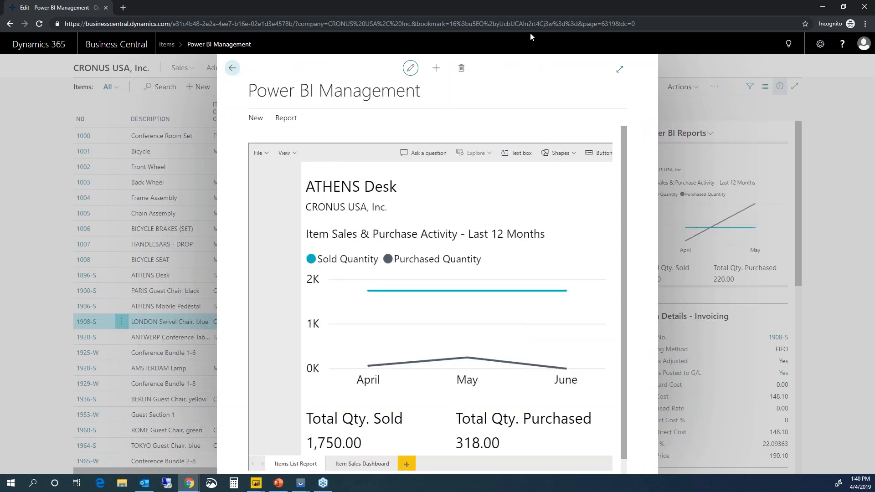
pyautogui.hotkey('ctrl', 'a')
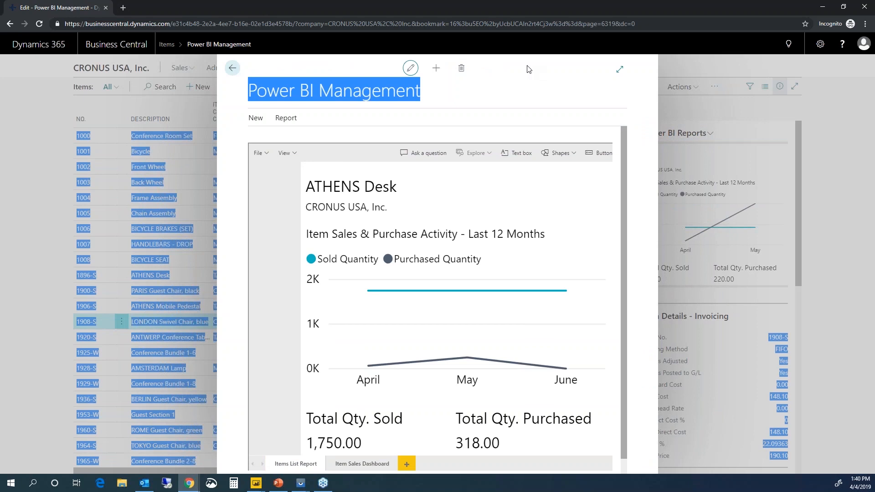
pyautogui.click(527, 69)
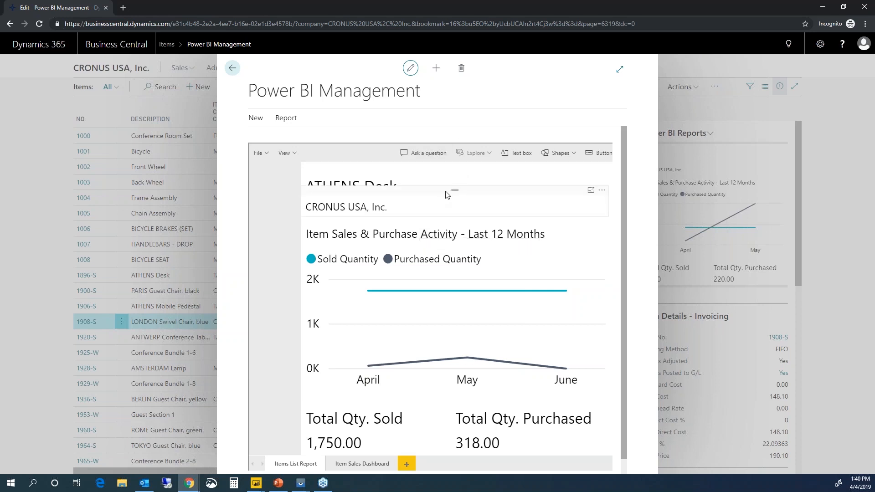
# Step: Ask the report's data "How many item sale by customers were posted" and clear the question
pyautogui.click(425, 155)
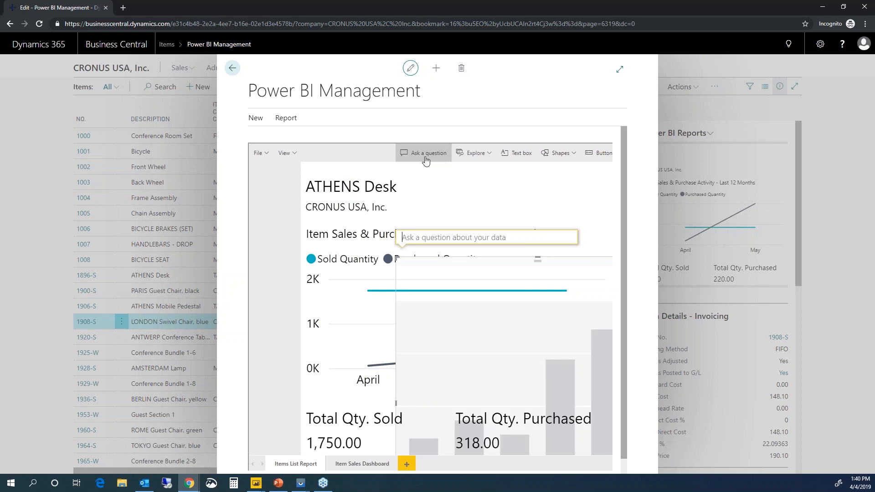
pyautogui.write('How ')
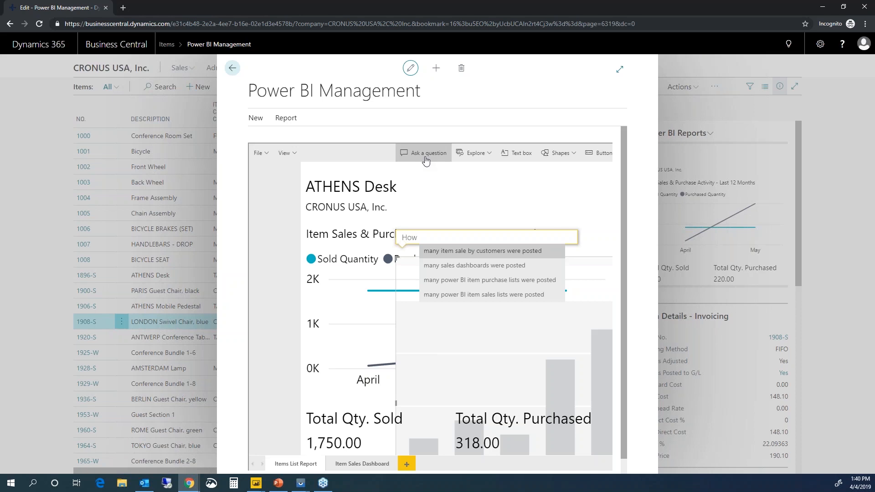
pyautogui.write('many')
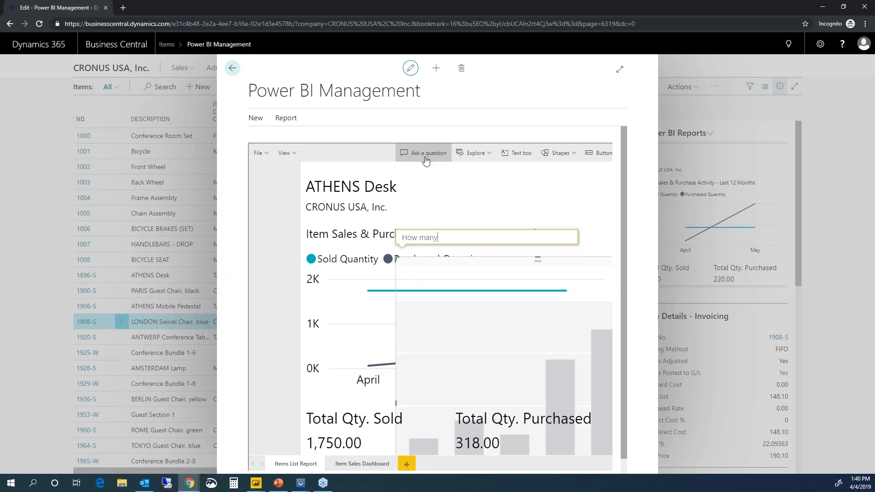
pyautogui.press('BackSpace')
pyautogui.press('BackSpace')
pyautogui.write('ny')
pyautogui.press('BackSpace')
pyautogui.press('BackSpace')
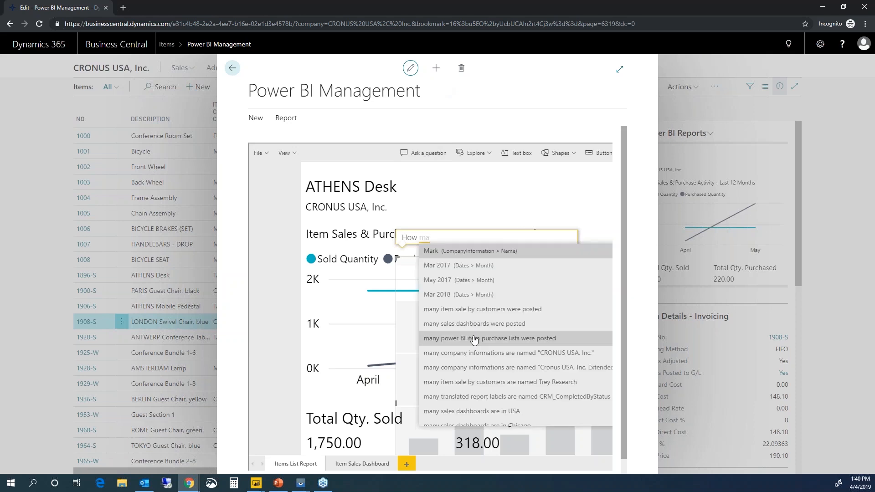
pyautogui.click(483, 315)
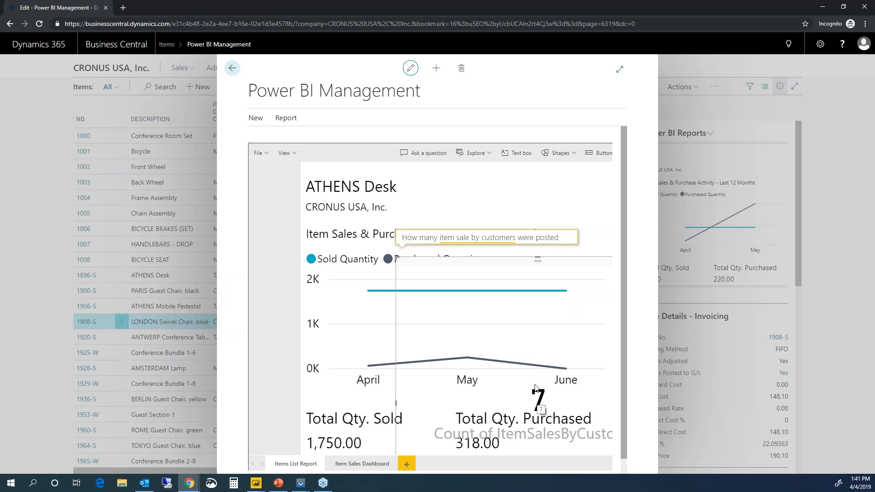
pyautogui.hotkey('ctrl', 'a')
pyautogui.press('BackSpace')
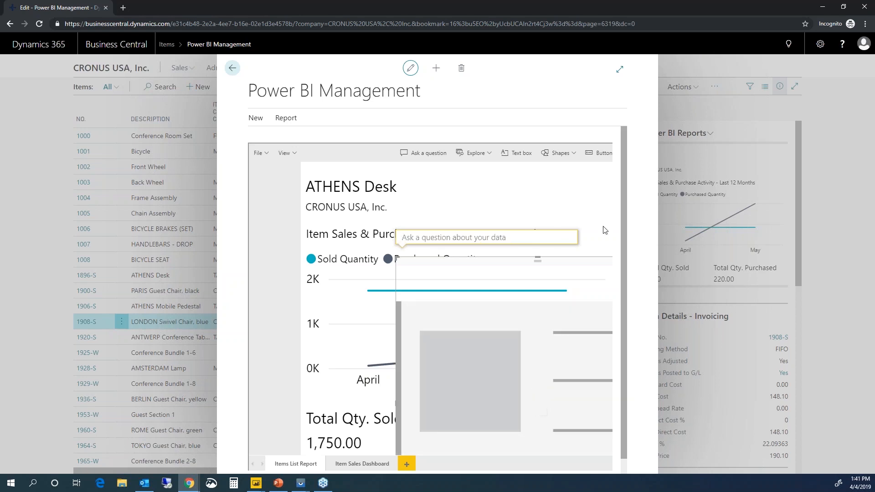
# Step: View the report's Item Sales Dashboard page and return from Power BI Management to the Items list
pyautogui.scroll(-1, 628, 205)
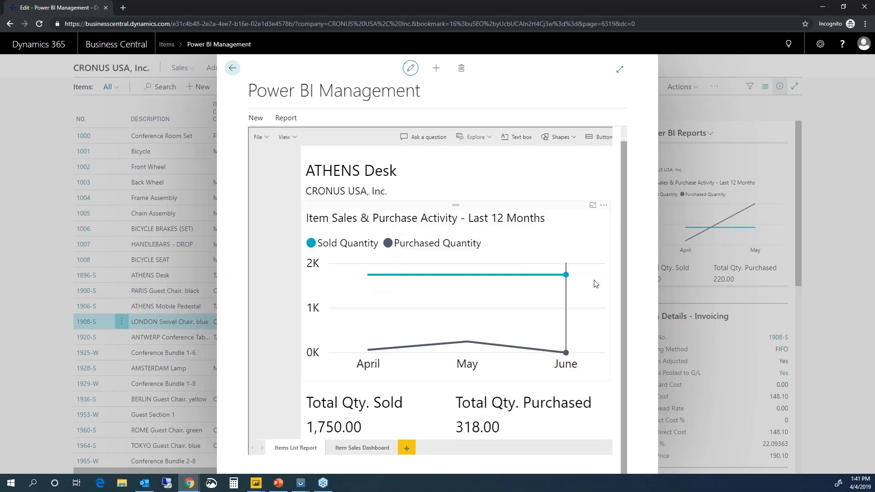
pyautogui.click(365, 448)
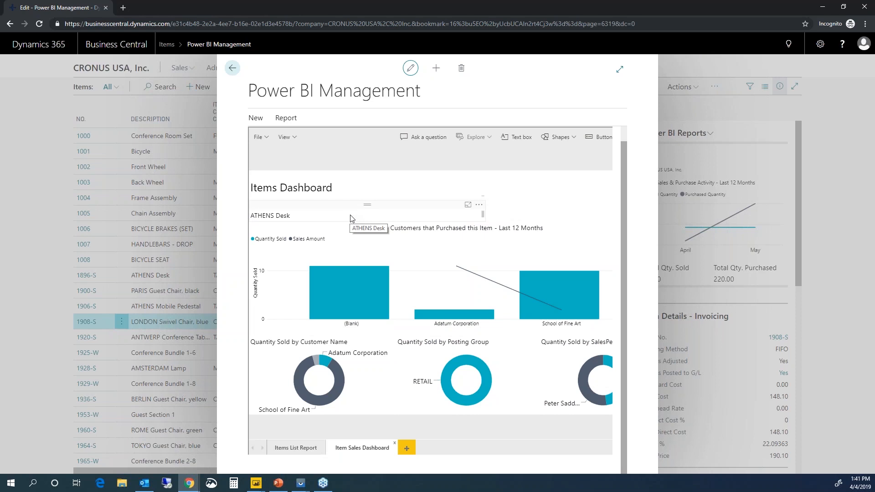
pyautogui.click(232, 70)
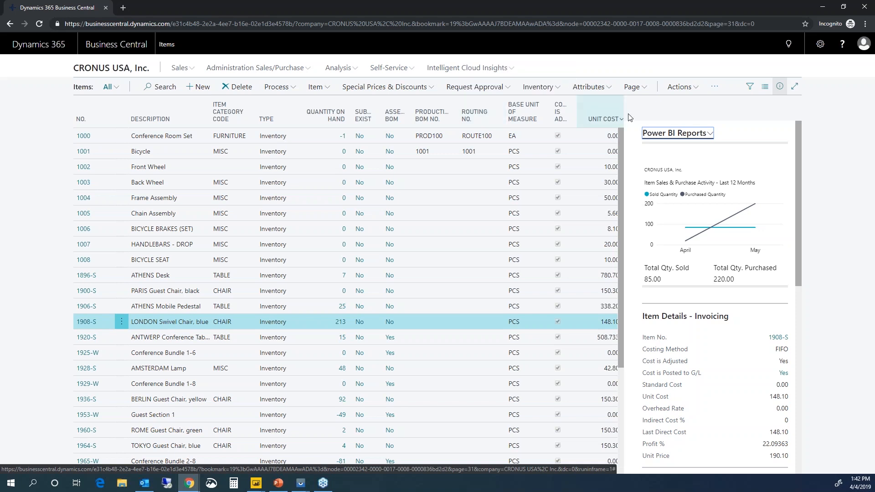
# Step: Search for and open the Web Services list, expand it to the wide view, and look through its query services
pyautogui.click(789, 44)
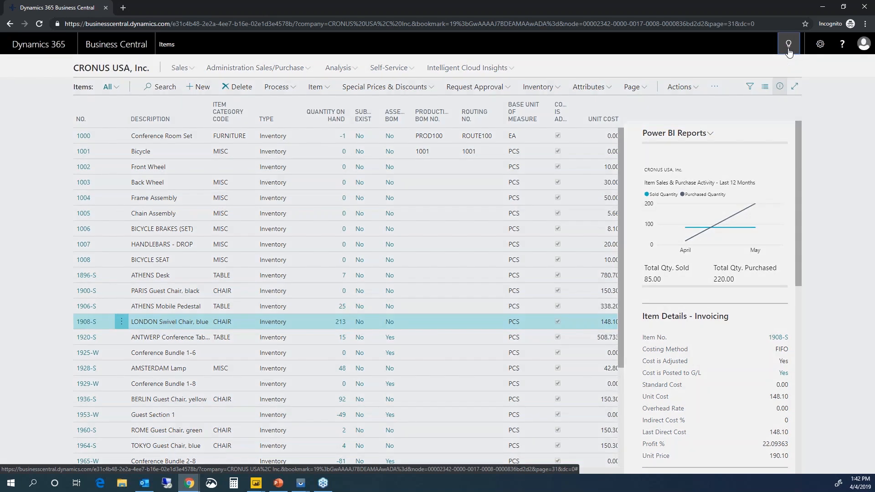
pyautogui.write('web servi')
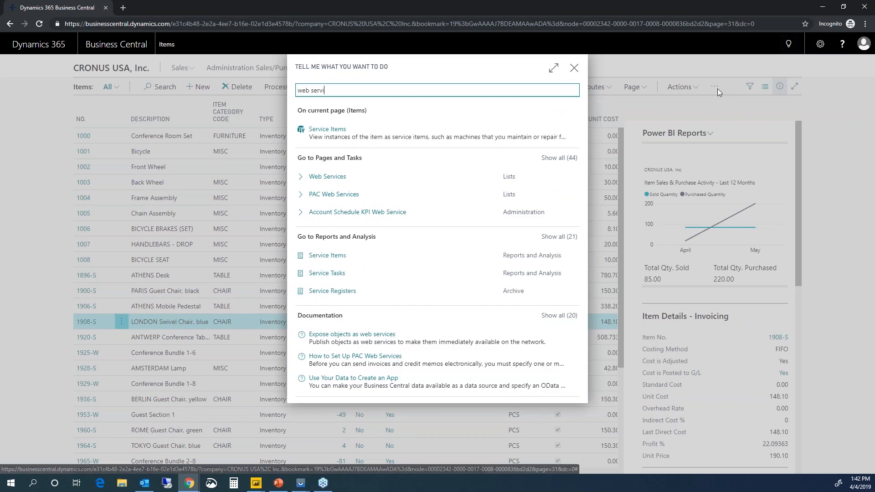
pyautogui.click(325, 183)
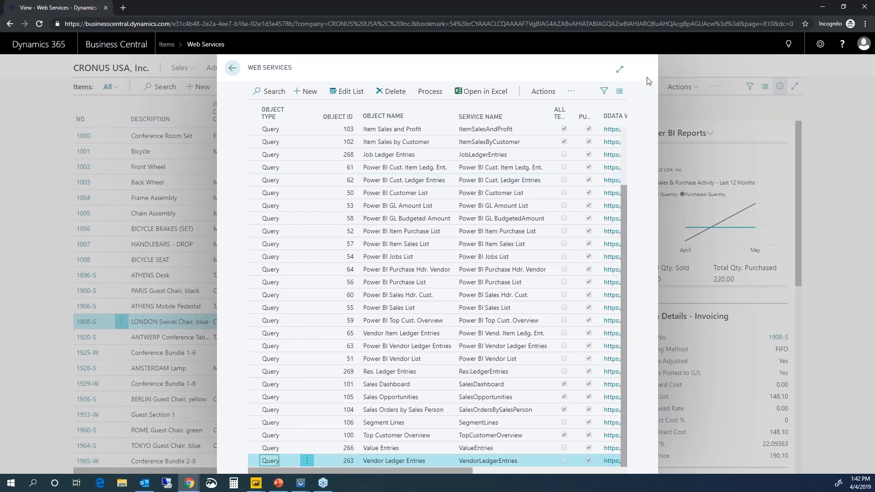
pyautogui.click(621, 70)
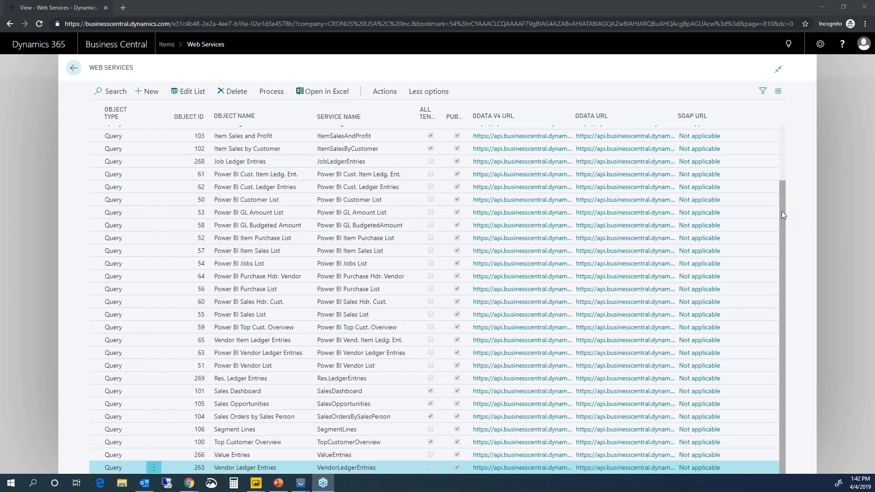
pyautogui.moveTo(784, 210); pyautogui.dragTo(763, 148)
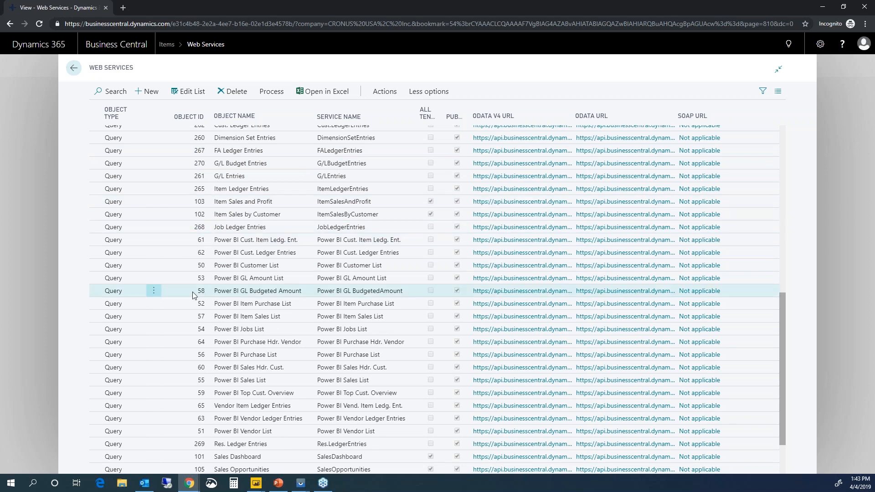
pyautogui.scroll(-1, 199, 292)
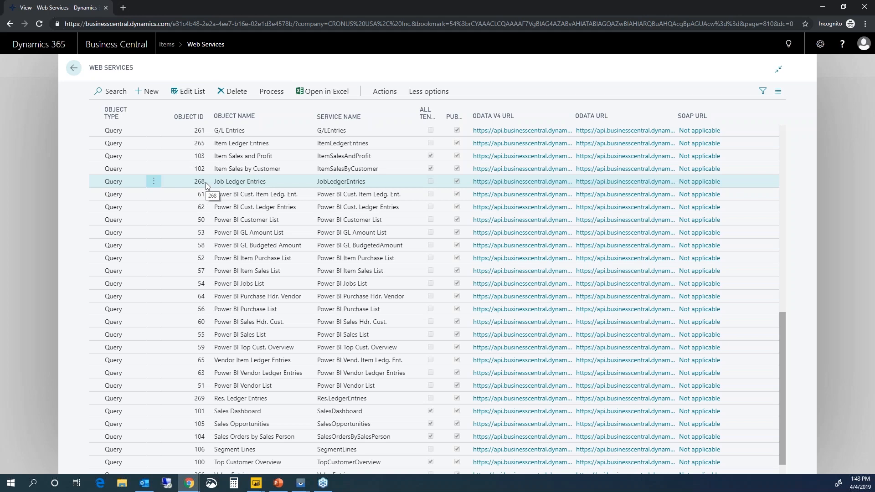
pyautogui.scroll(-1, 209, 183)
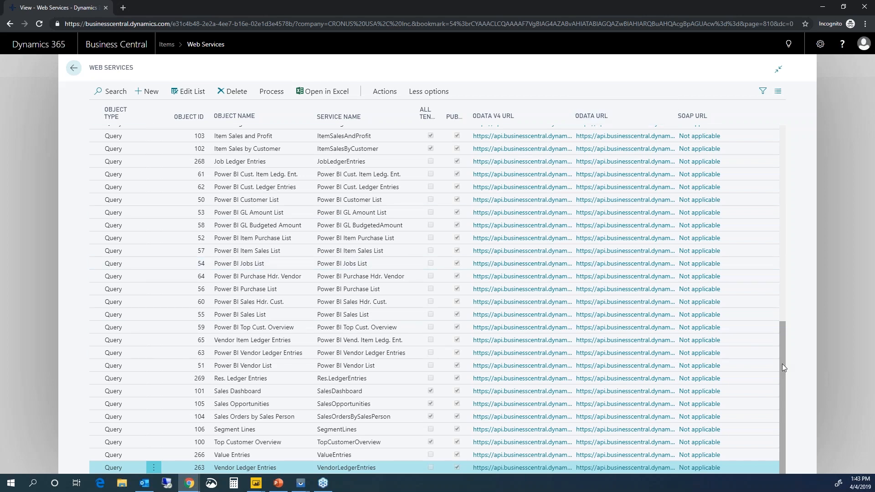
pyautogui.scroll(3, 782, 363)
pyautogui.scroll(-3, 795, 442)
# Step: Try to add a Query web service line with object ID 1111, and revert the change
pyautogui.click(153, 94)
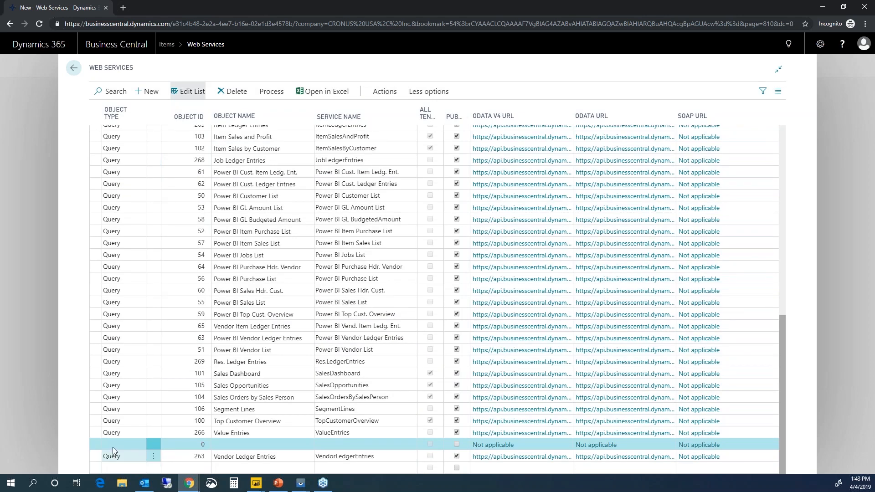
pyautogui.click(137, 446)
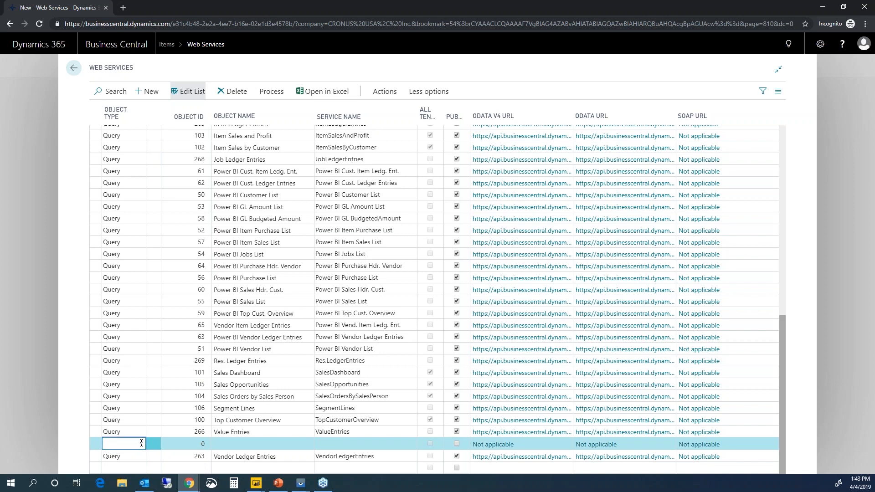
pyautogui.click(141, 443)
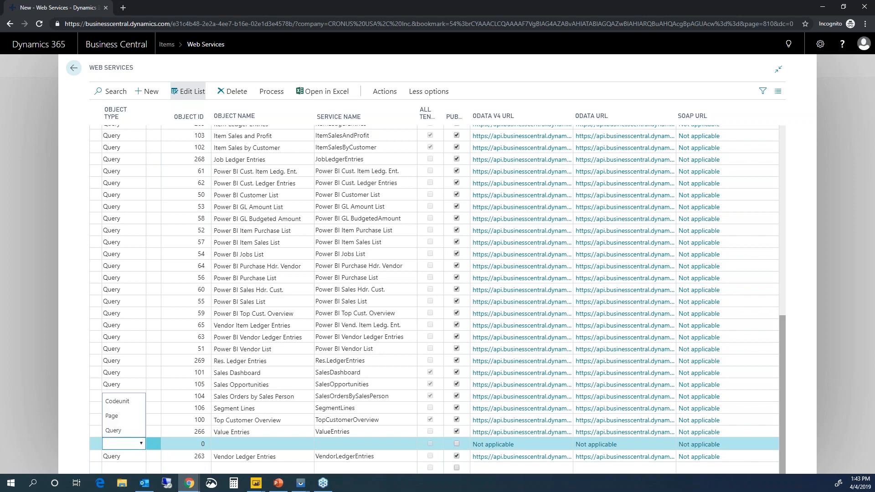
pyautogui.click(127, 429)
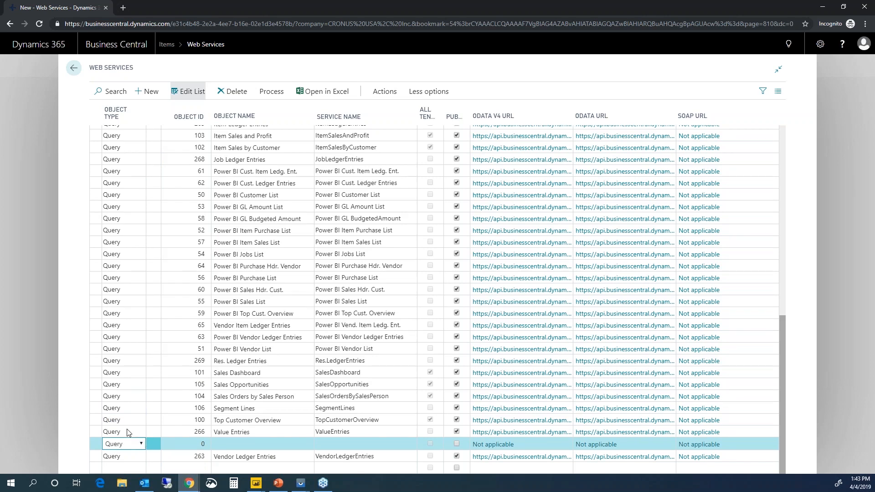
pyautogui.click(197, 444)
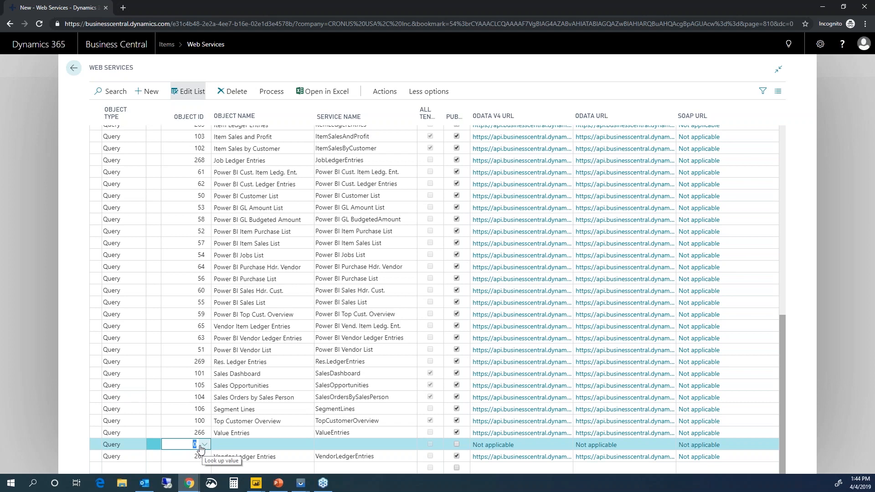
pyautogui.write('1')
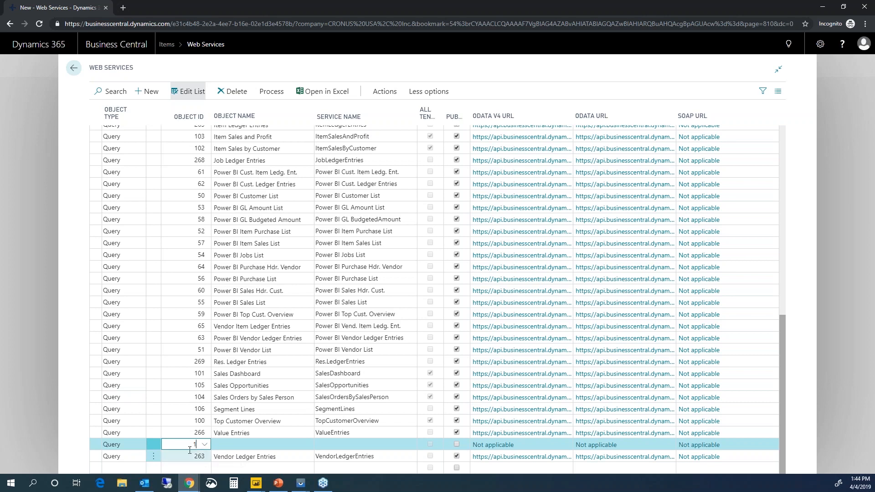
pyautogui.write('111')
pyautogui.press('Tab')
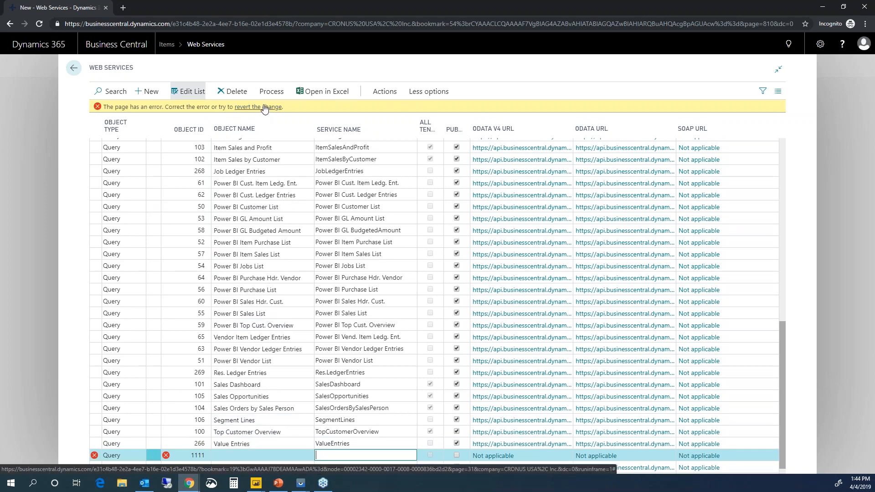
pyautogui.click(230, 317)
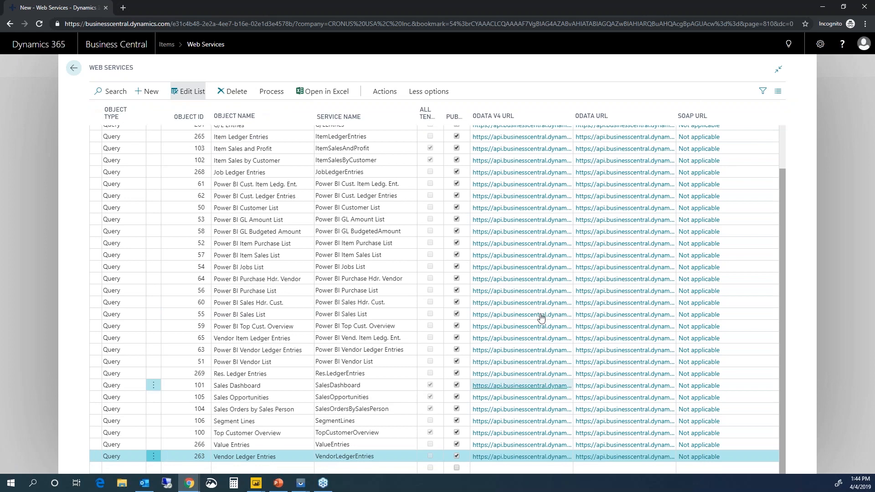
# Step: Start another web service line with object type Query and open the full list of selectable objects for its ID
pyautogui.click(147, 93)
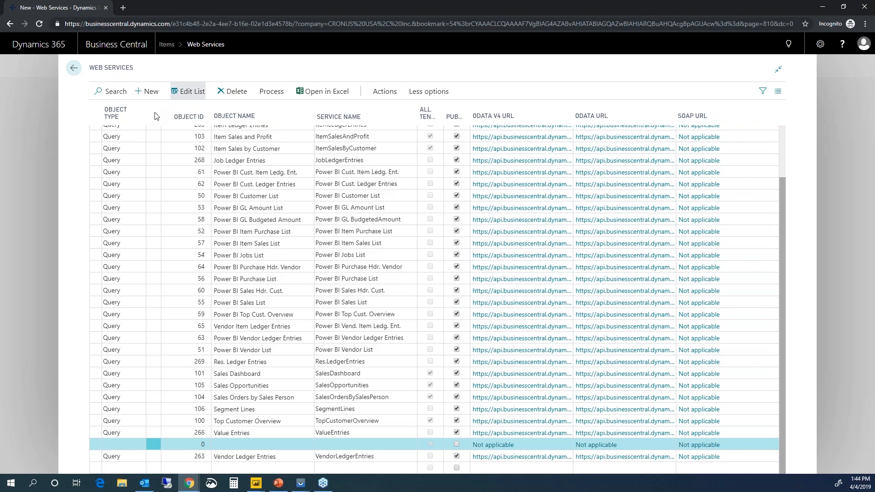
pyautogui.click(119, 445)
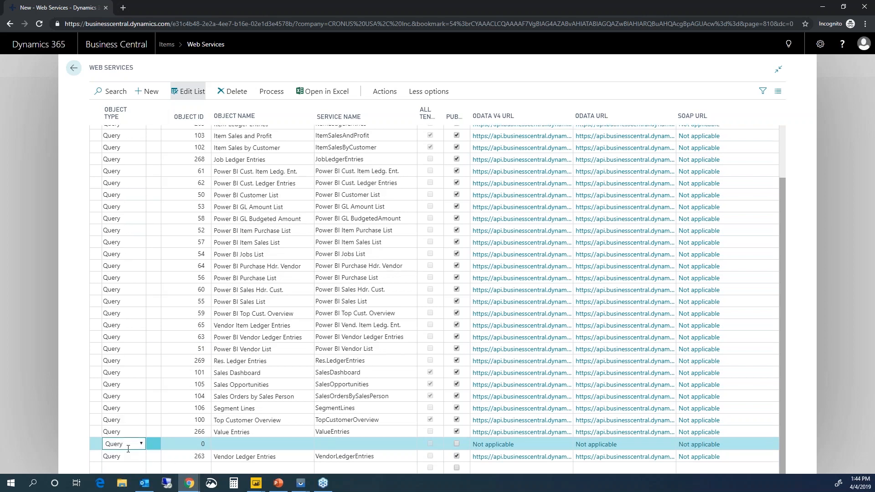
pyautogui.click(166, 449)
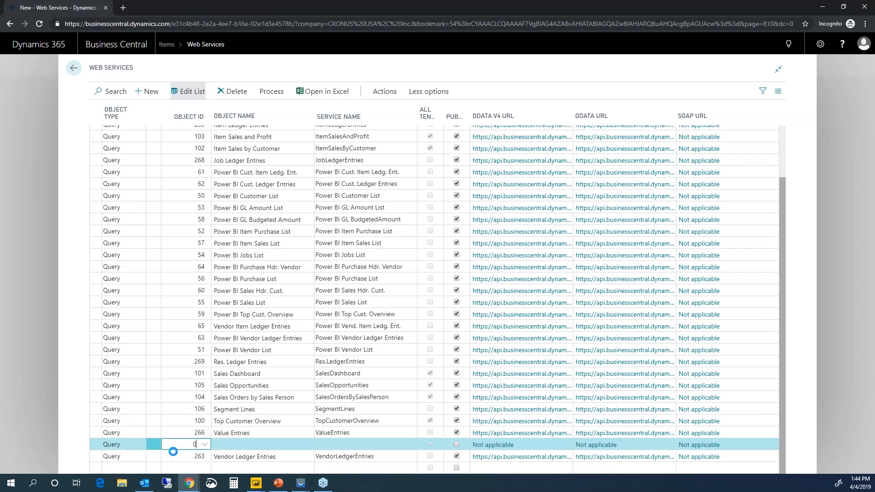
pyautogui.click(204, 447)
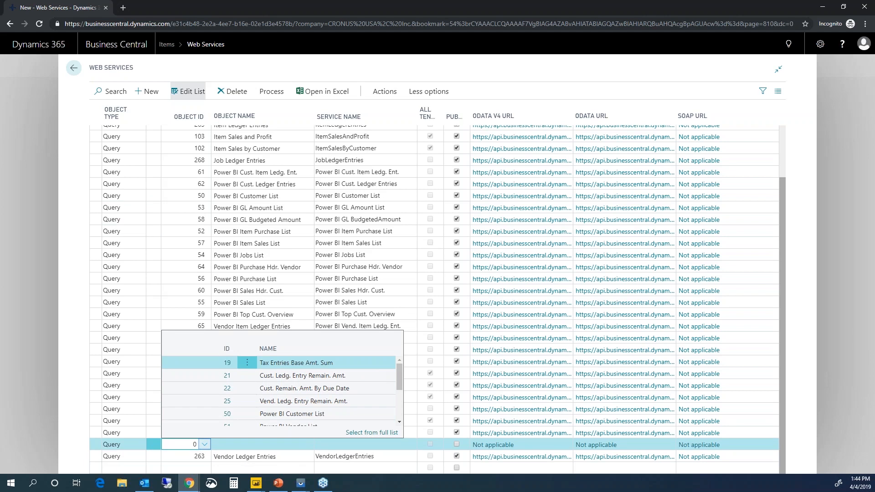
pyautogui.click(372, 431)
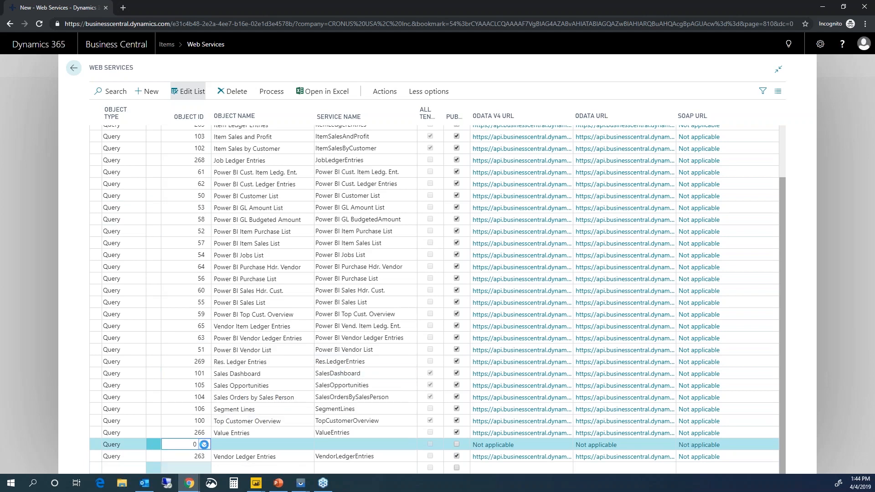
pyautogui.click(205, 446)
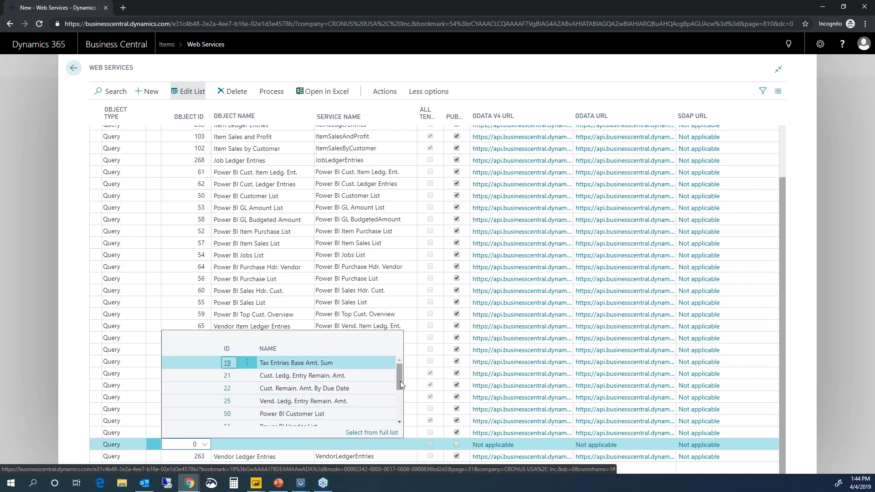
pyautogui.moveTo(400, 381); pyautogui.dragTo(393, 414)
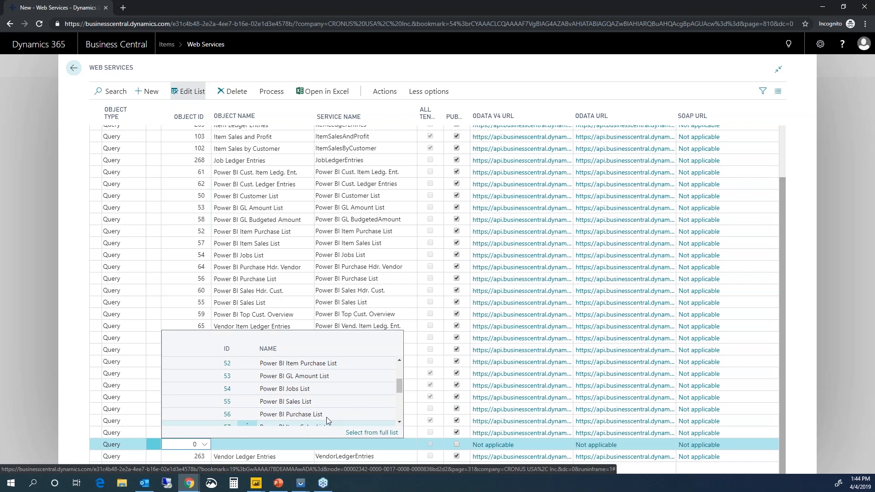
pyautogui.click(382, 433)
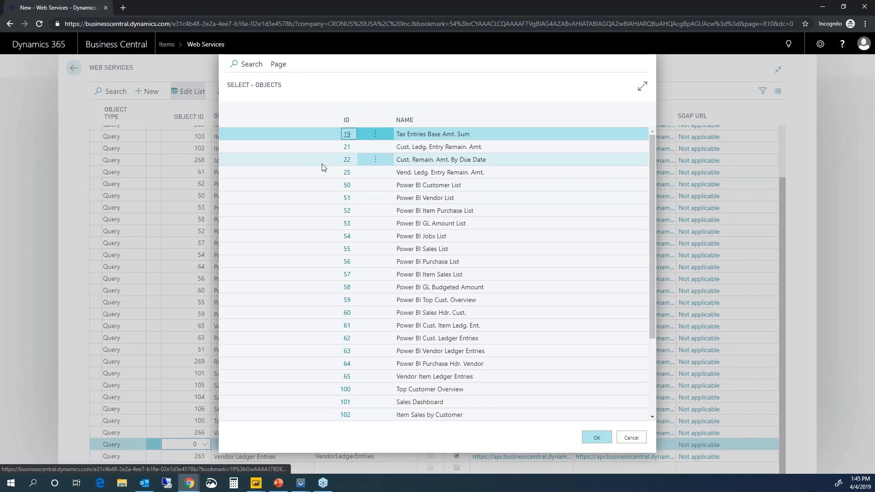
# Step: Look through the full list of available query objects and cancel the selection
pyautogui.moveTo(653, 184); pyautogui.dragTo(663, 273)
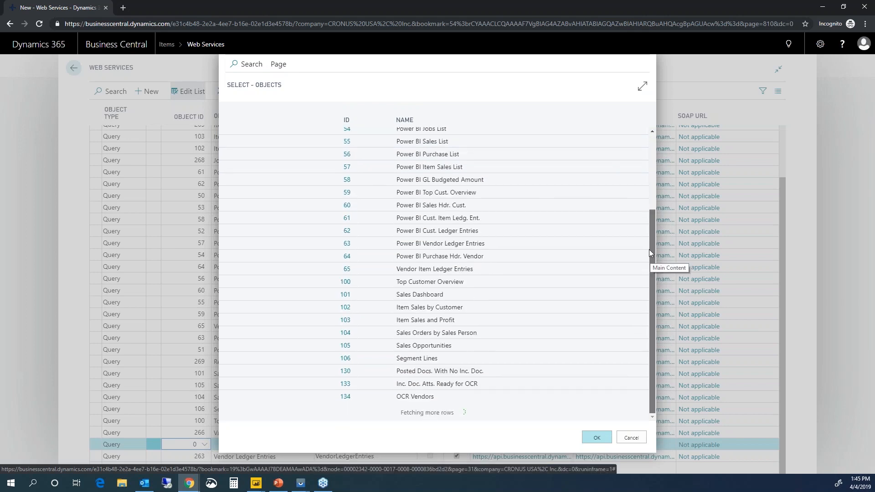
pyautogui.moveTo(651, 245); pyautogui.dragTo(653, 272)
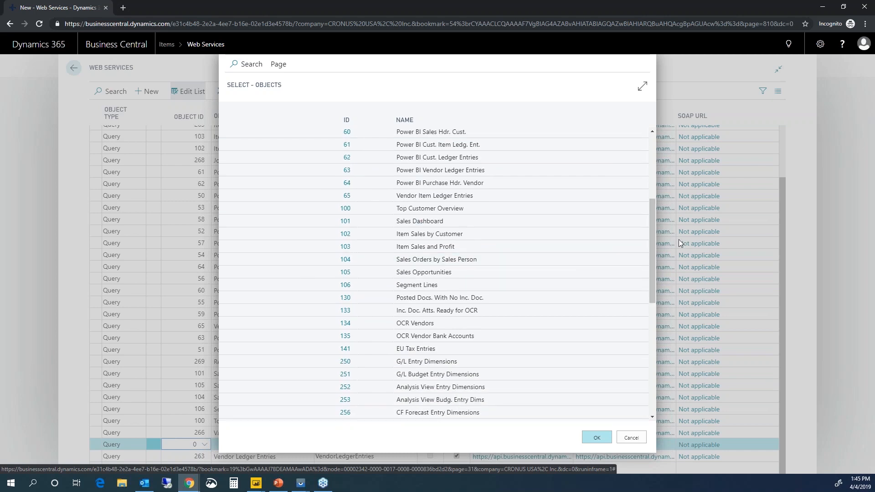
pyautogui.moveTo(650, 236); pyautogui.dragTo(650, 321)
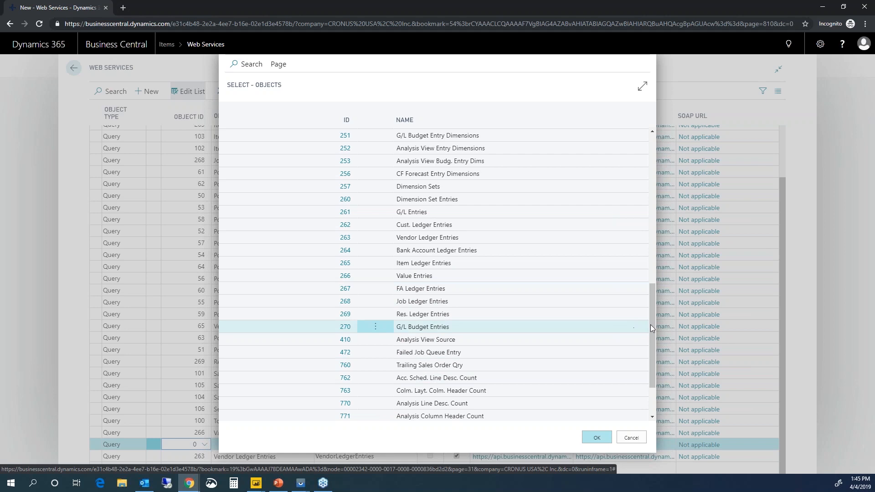
pyautogui.moveTo(653, 331); pyautogui.dragTo(630, 369)
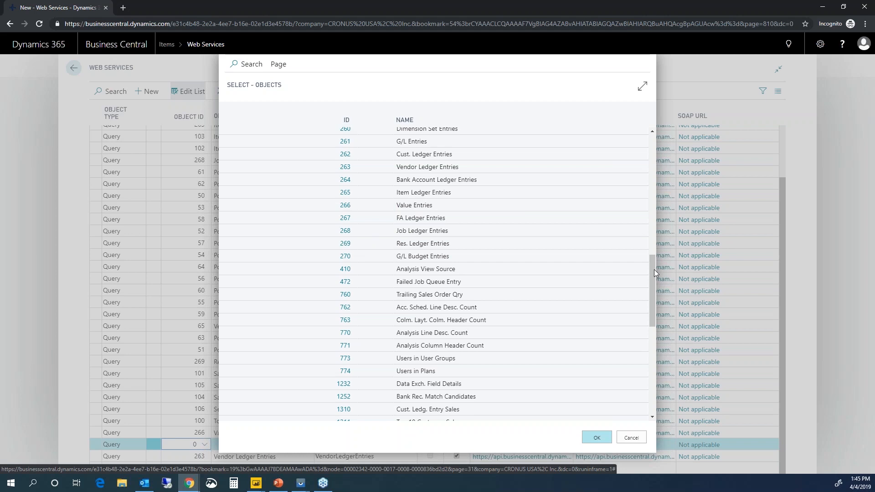
pyautogui.moveTo(655, 270); pyautogui.dragTo(657, 365)
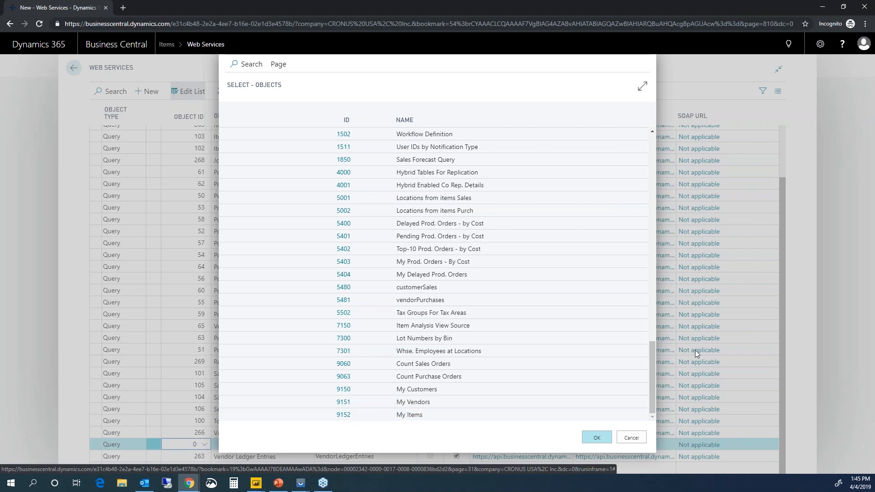
pyautogui.moveTo(650, 360)
pyautogui.mouseDown()
pyautogui.moveTo(636, 305)
pyautogui.moveTo(651, 375)
pyautogui.mouseUp()
pyautogui.moveTo(658, 362); pyautogui.dragTo(654, 302)
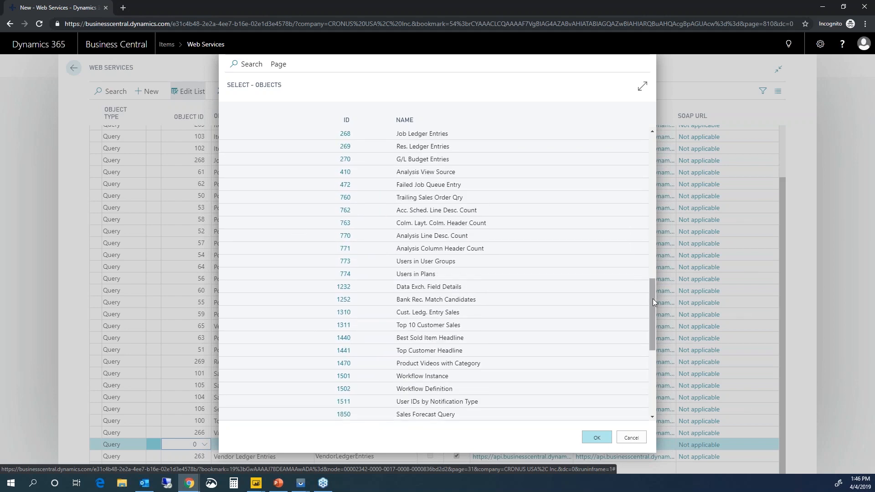
pyautogui.click(623, 437)
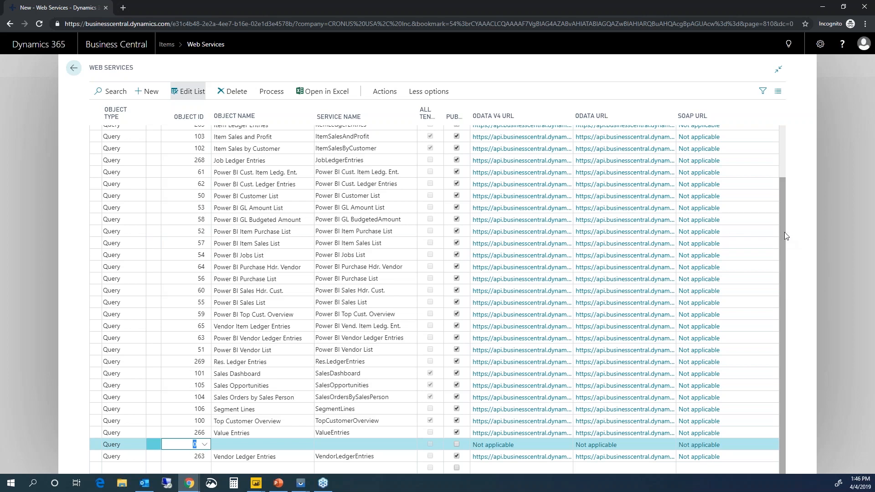
# Step: Leave the Web Services list for the Items list, discarding the unsaved web service line
pyautogui.moveTo(784, 232); pyautogui.dragTo(783, 184)
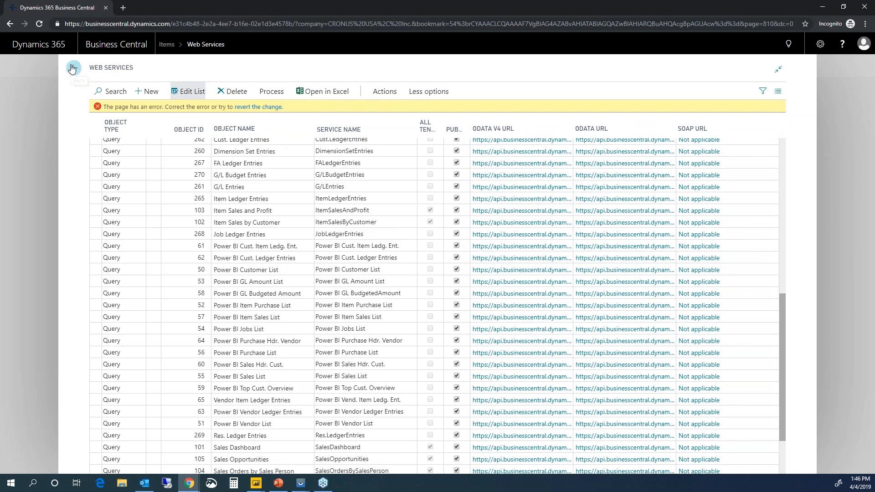
pyautogui.click(258, 107)
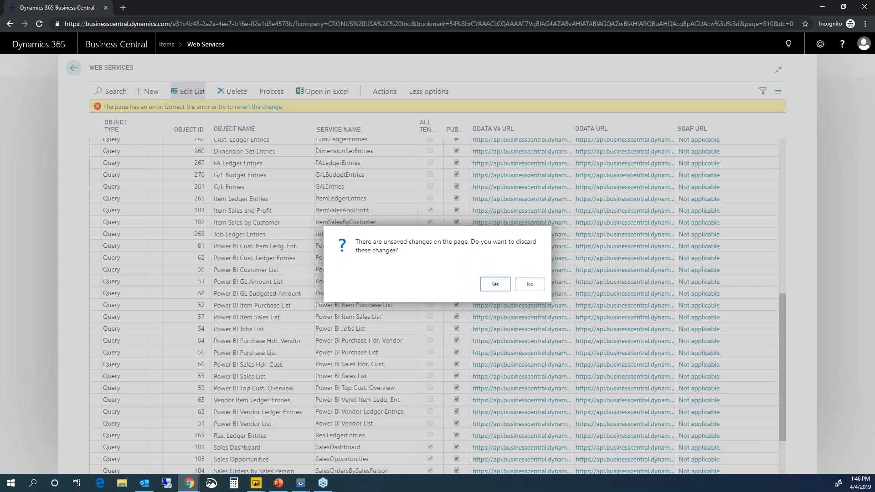
pyautogui.click(491, 285)
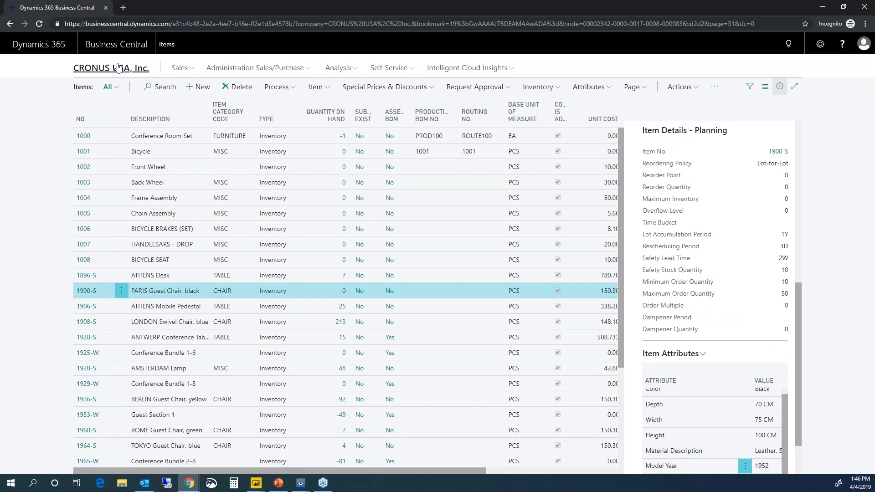
# Step: Return to the CRONUS USA home page and switch the Sales Pipeline chart to the EXISTING sales cycle
pyautogui.click(809, 117)
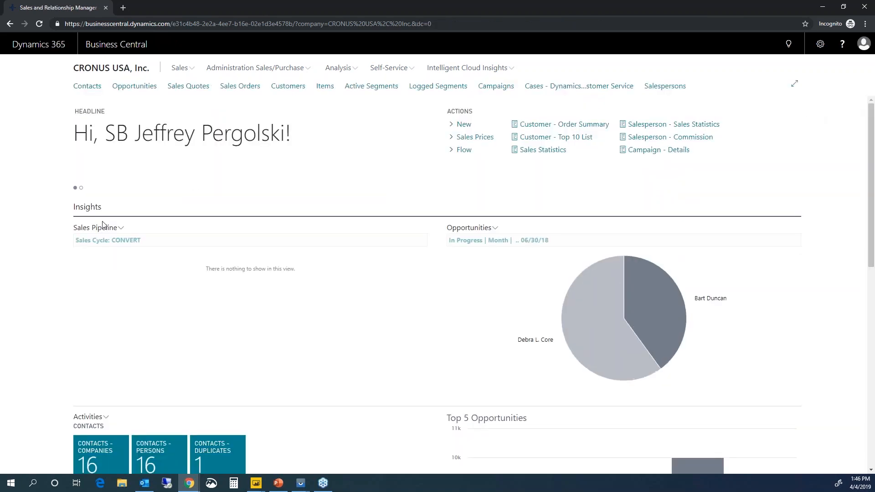
pyautogui.click(121, 232)
pyautogui.click(91, 260)
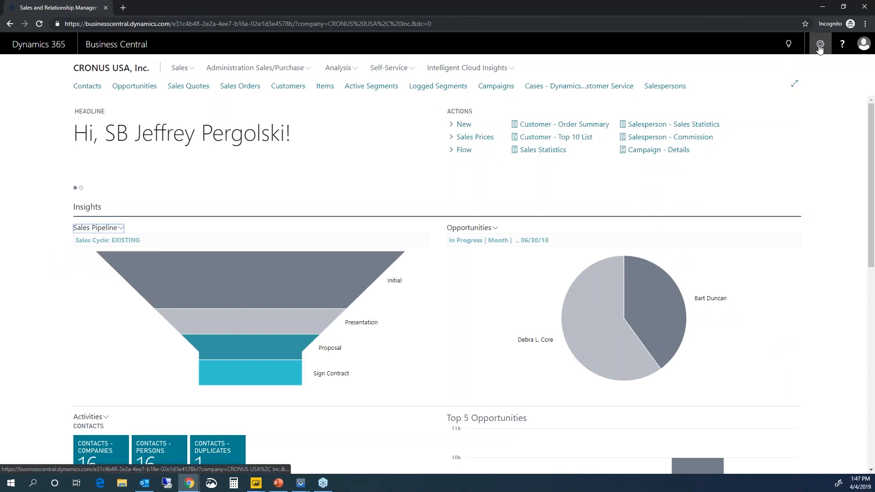
# Step: Change the Role Center in My Settings to Business Manager
pyautogui.click(821, 46)
pyautogui.click(789, 82)
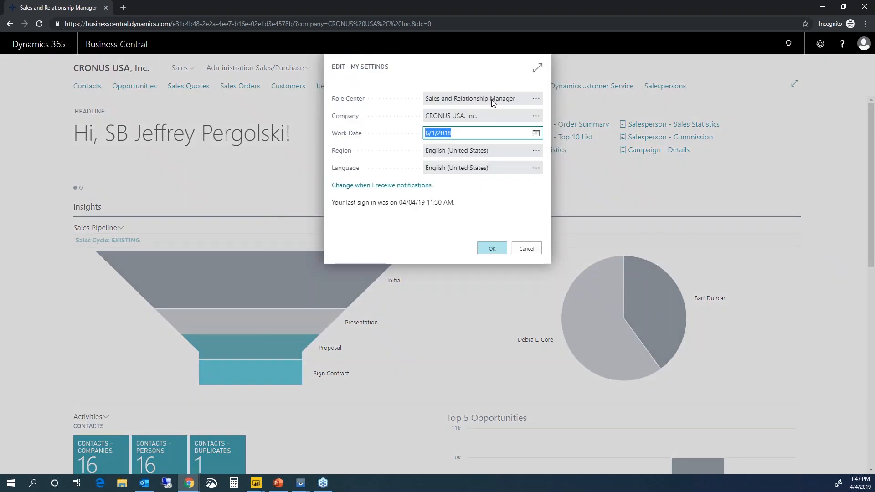
pyautogui.click(537, 100)
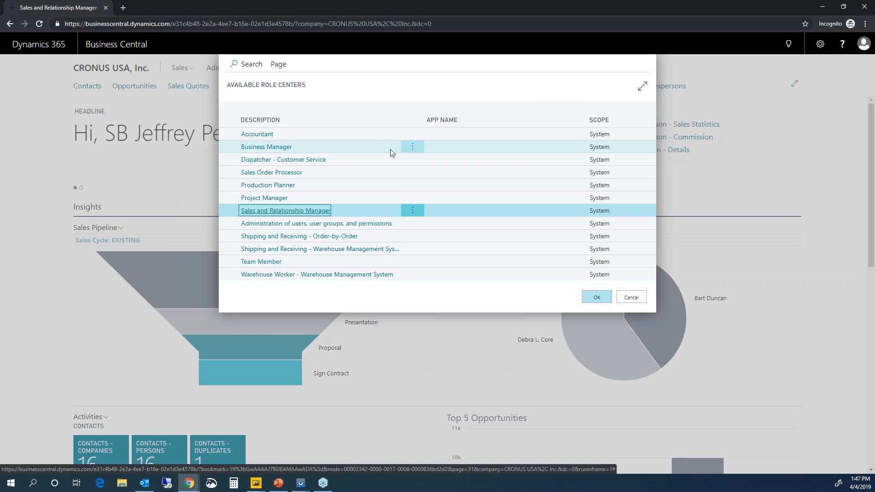
pyautogui.click(280, 153)
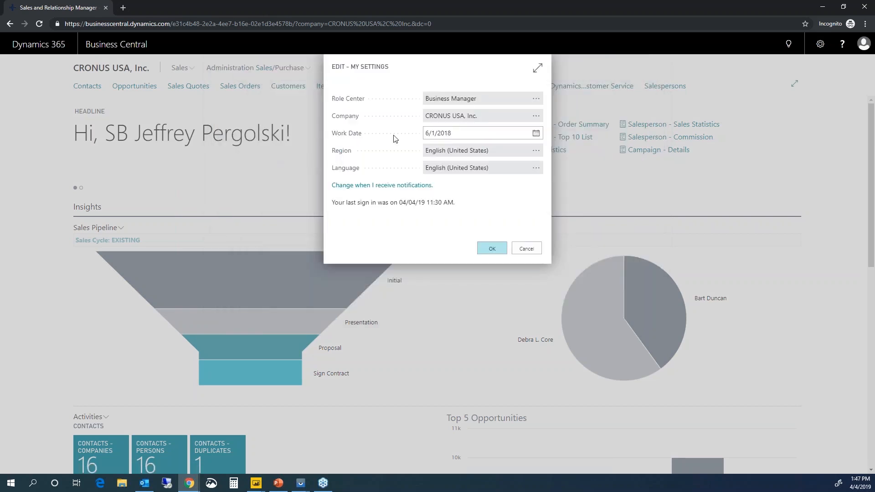
pyautogui.click(492, 248)
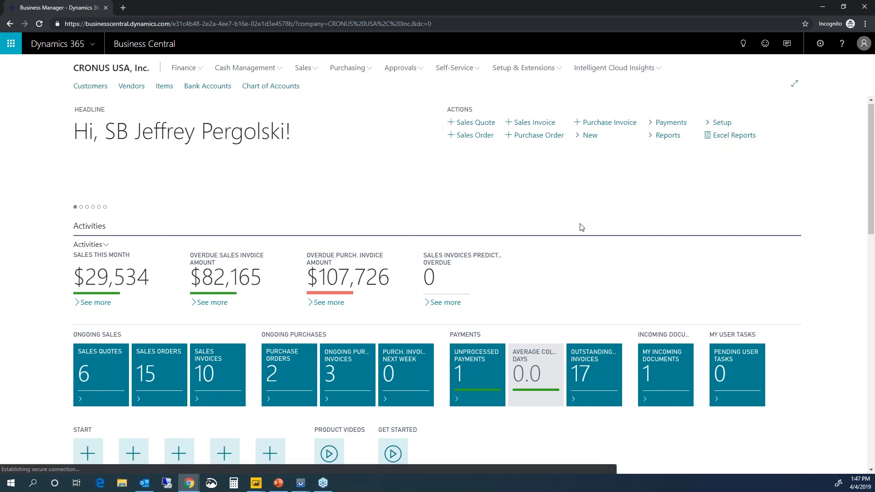
# Step: Examine the upload form of the home page's Power BI Reports section, close it without uploading, and switch to PowerPoint
pyautogui.scroll(-15, 582, 227)
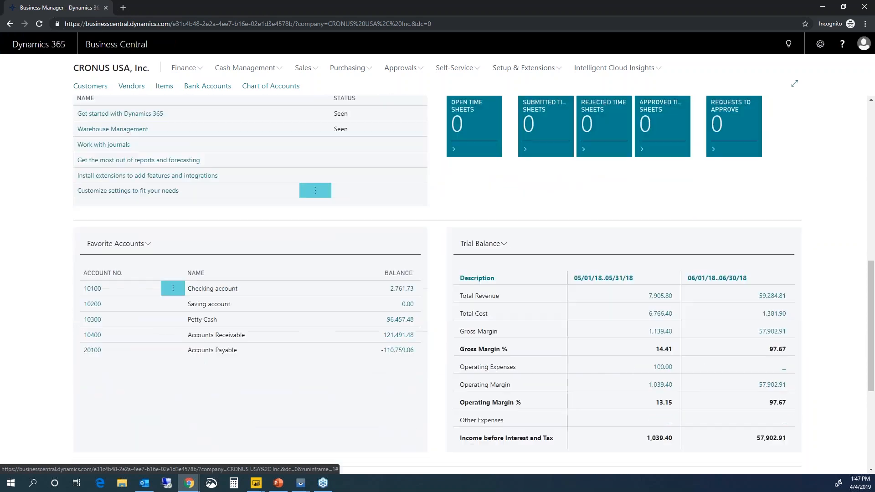
pyautogui.scroll(-5, 539, 231)
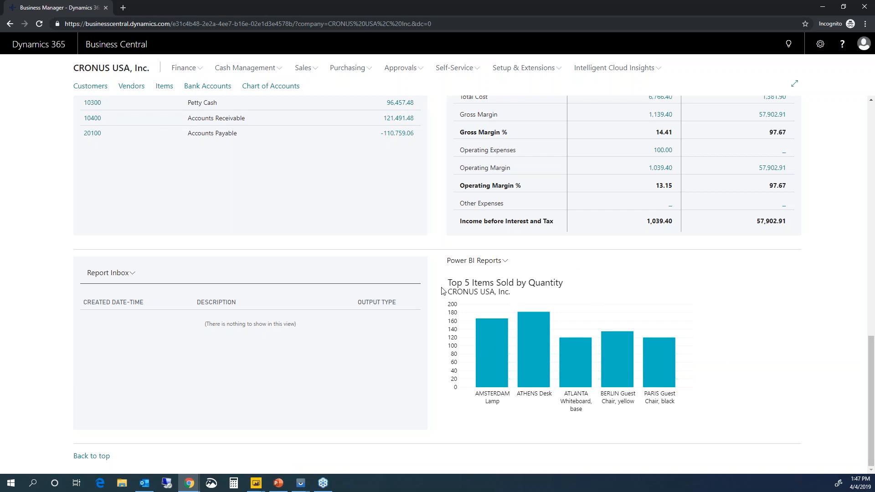
pyautogui.click(503, 260)
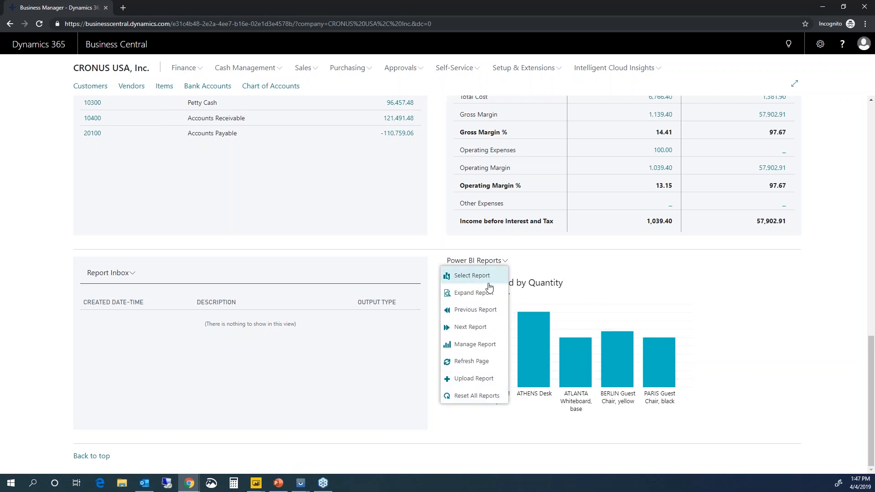
pyautogui.click(487, 379)
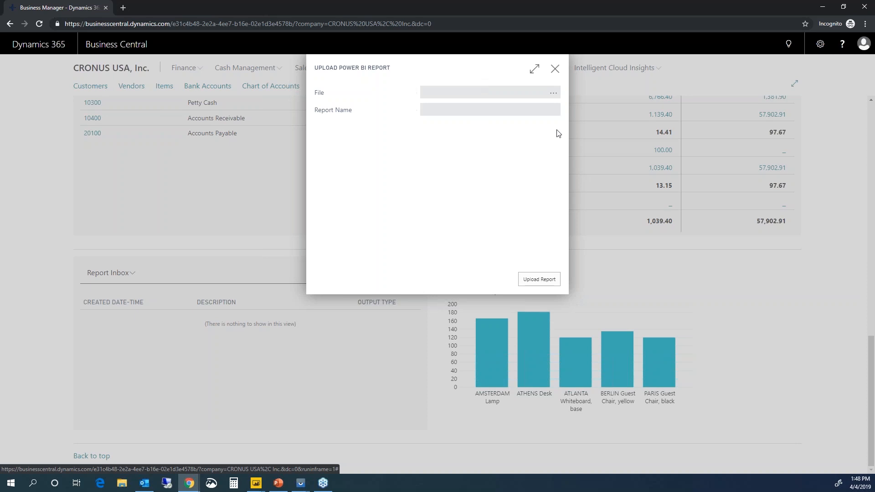
pyautogui.click(556, 70)
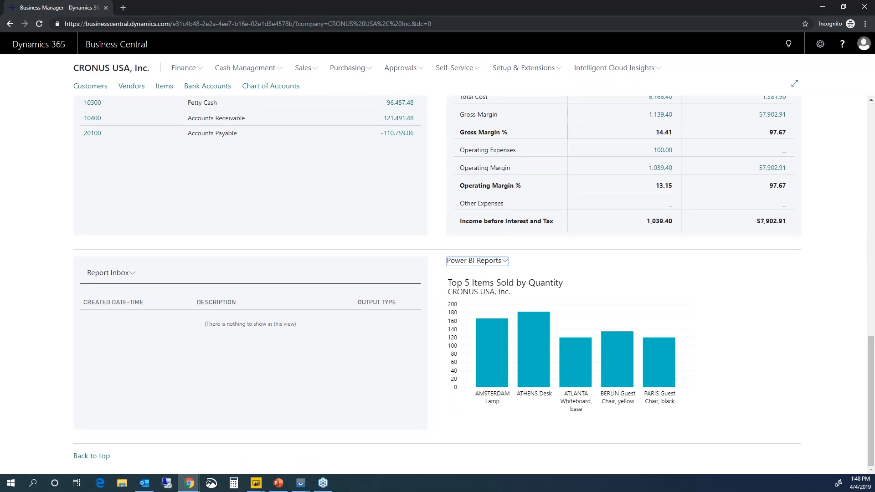
pyautogui.hotkey('alt', 'Tab')
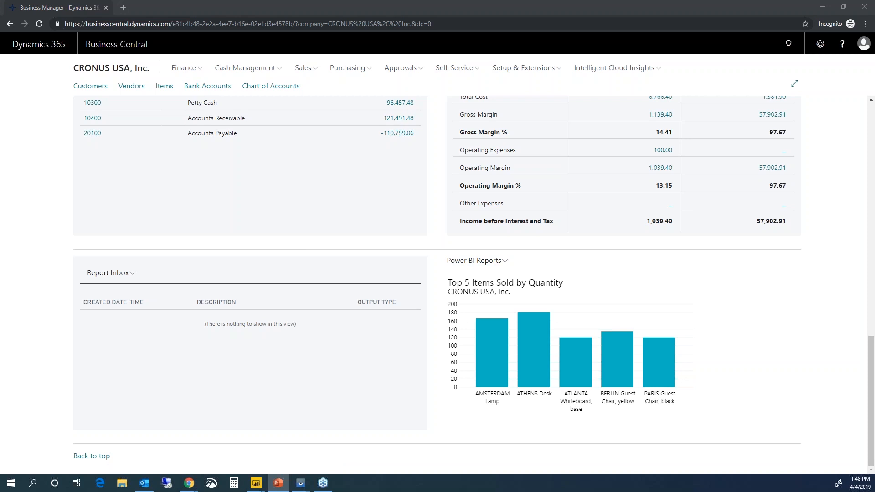